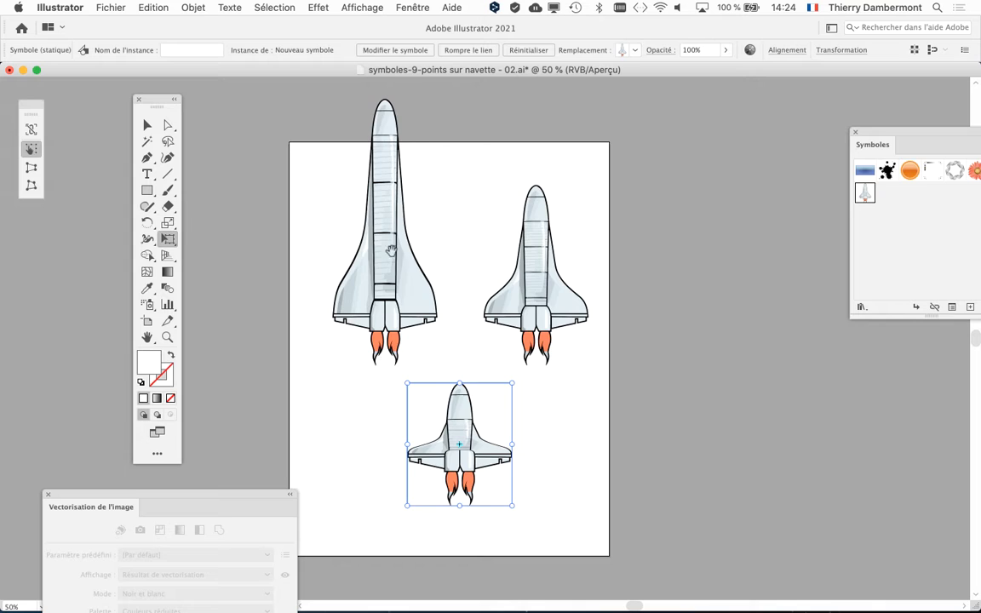
Place a new instance of the shuttle symbol on the empty canvas beside the artboard, clear of the panels.
drag(391, 250, 328, 253)
drag(237, 494, 158, 487)
drag(871, 134, 893, 136)
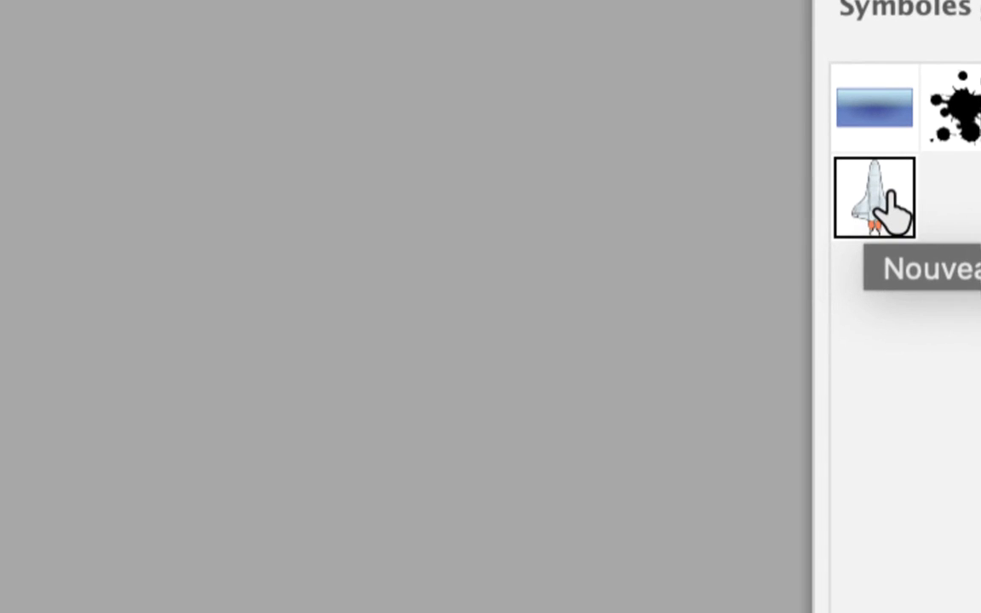
drag(888, 190, 741, 220)
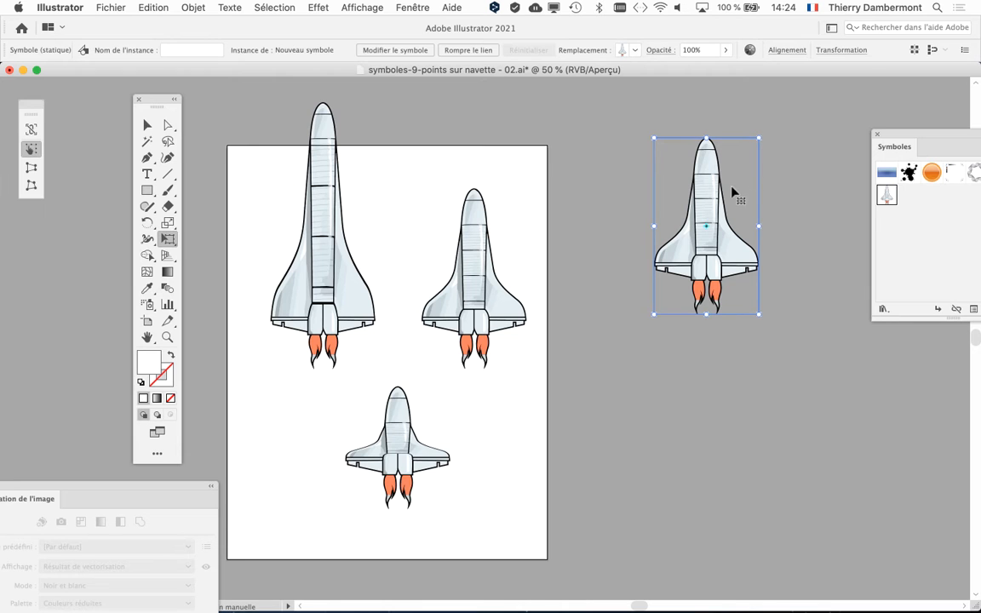
drag(754, 273, 635, 495)
drag(680, 262, 680, 262)
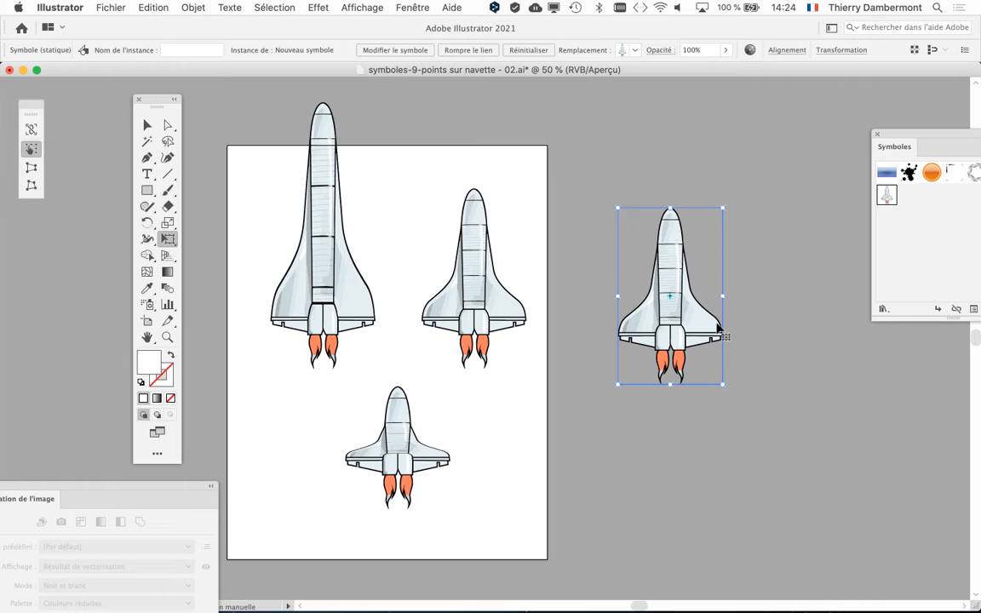
Save the document under the new name "symboles-9-points sur navette - 03.ai" with the default Illustrator options.
click(106, 7)
click(140, 132)
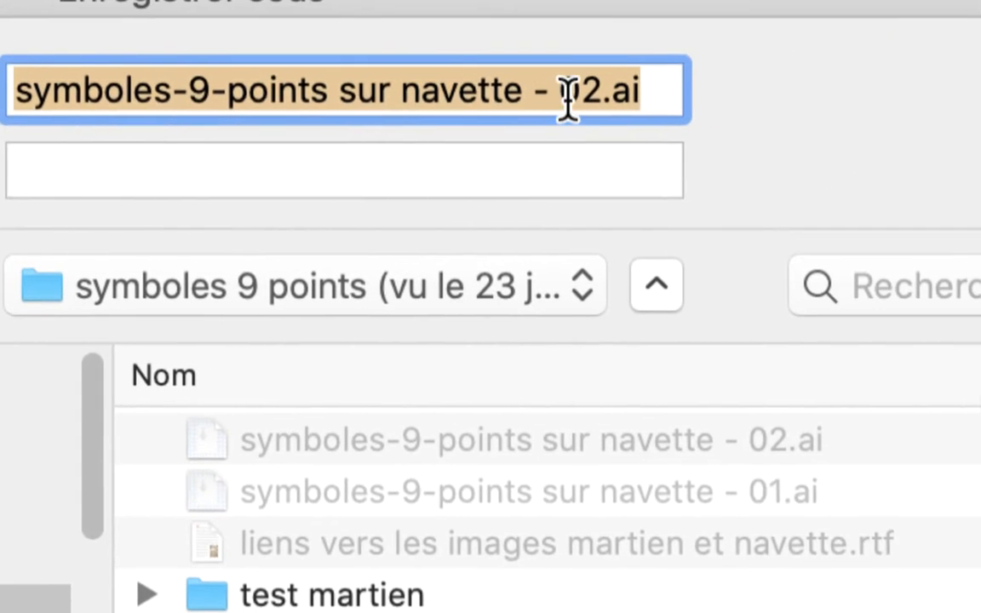
click(579, 101)
drag(579, 100, 596, 101)
text(3)
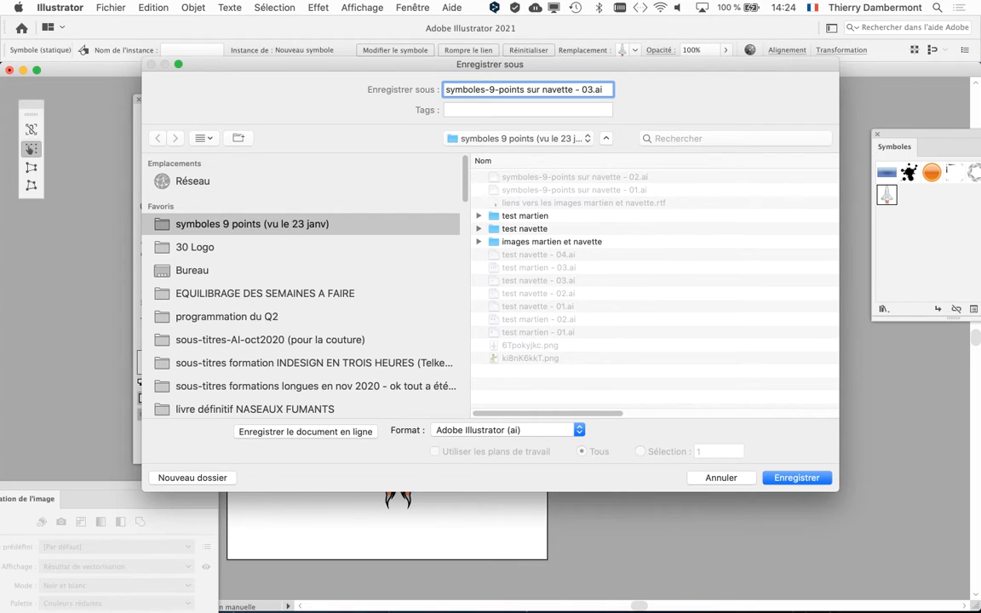
key(Return)
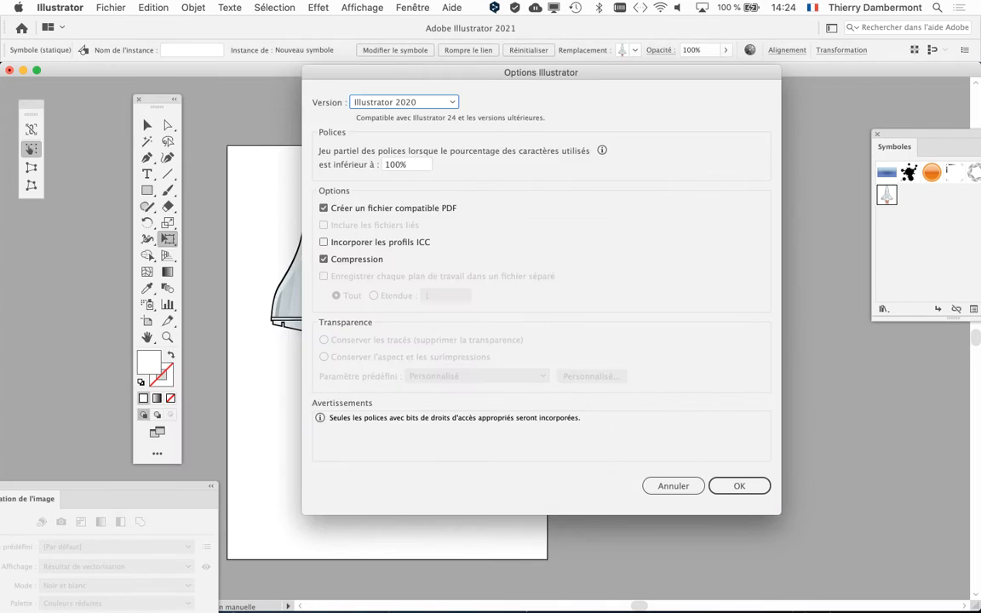
key(Return)
Save another version of the document as "symboles-9-points sur navette - 04.ai" with the default Illustrator options.
click(103, 7)
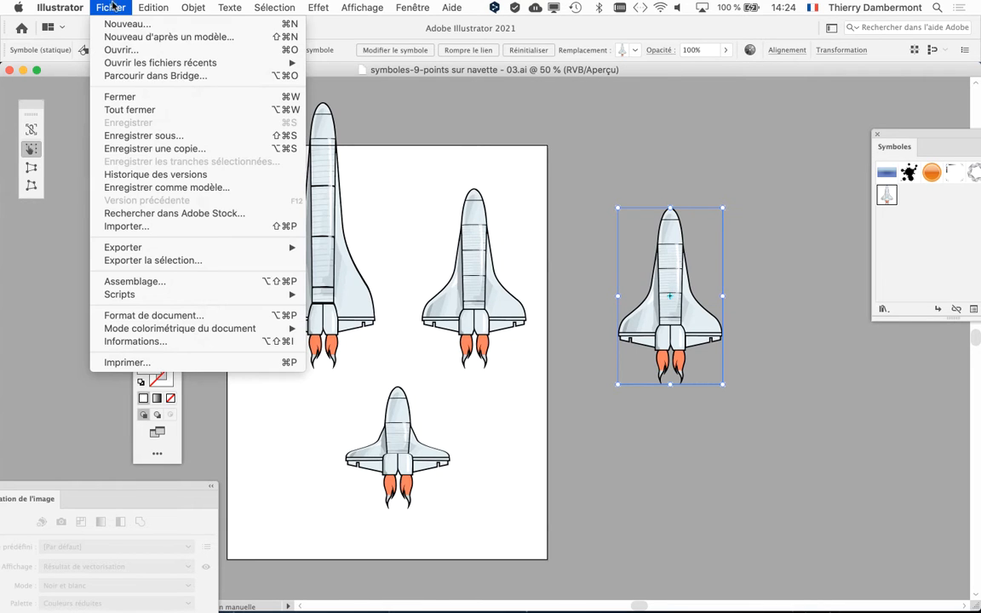
click(166, 135)
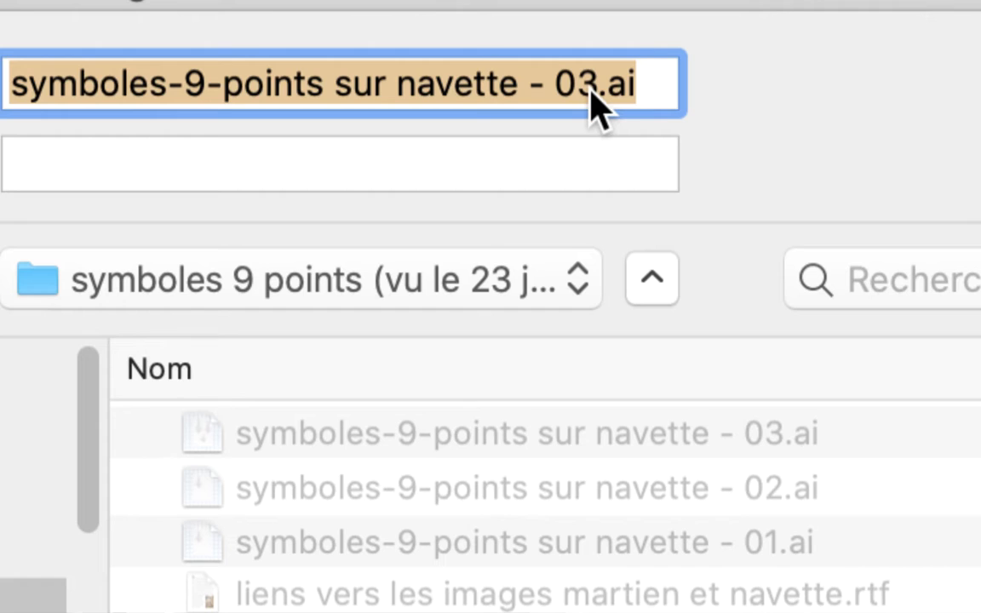
drag(592, 89, 588, 91)
text(4)
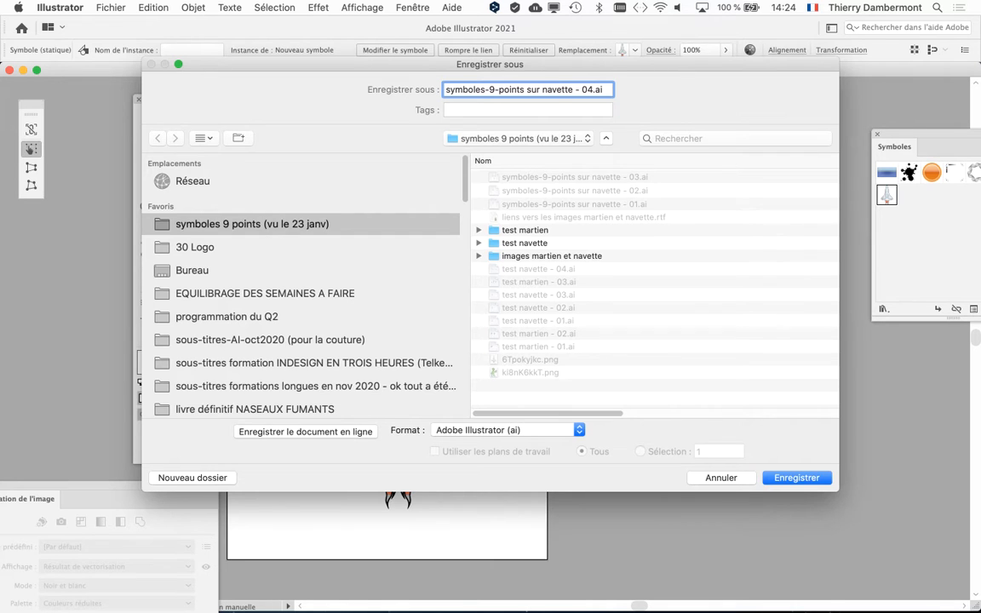
key(Return)
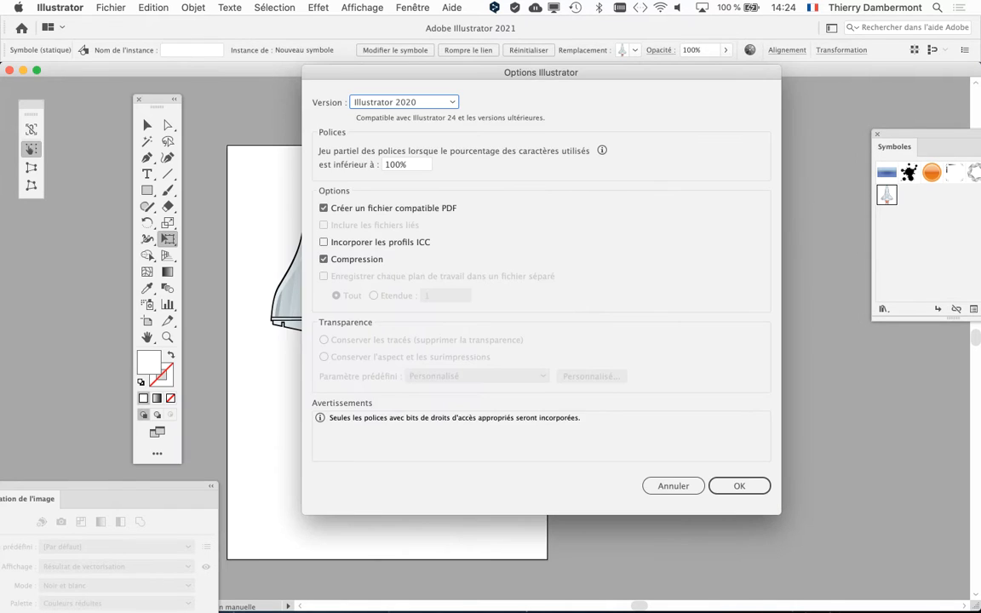
key(Return)
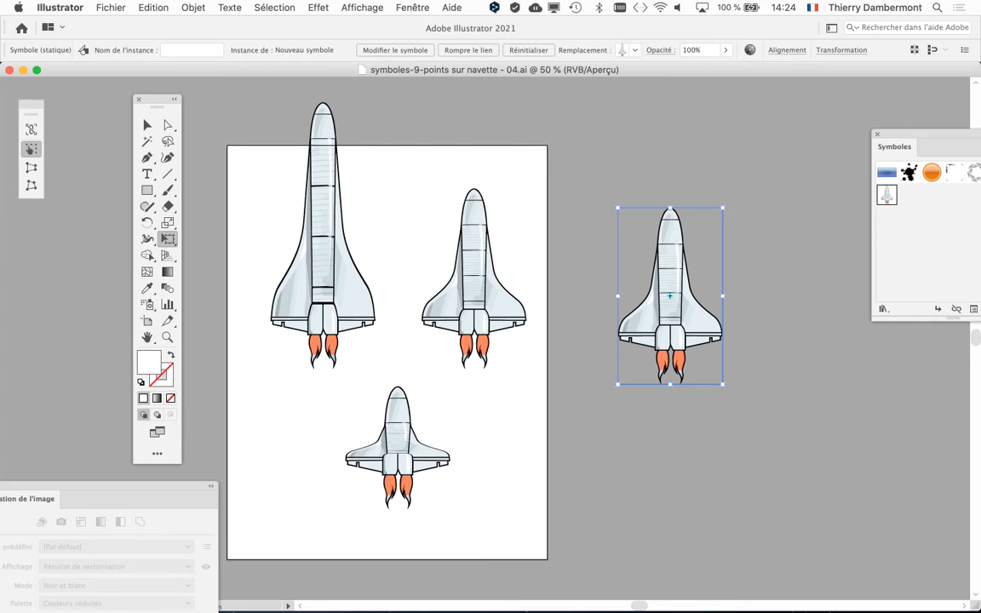
Break the symbol link of the shuttle instance outside the artboard, using the Selection tool.
scroll(418, 323, right, 3)
drag(157, 99, 113, 100)
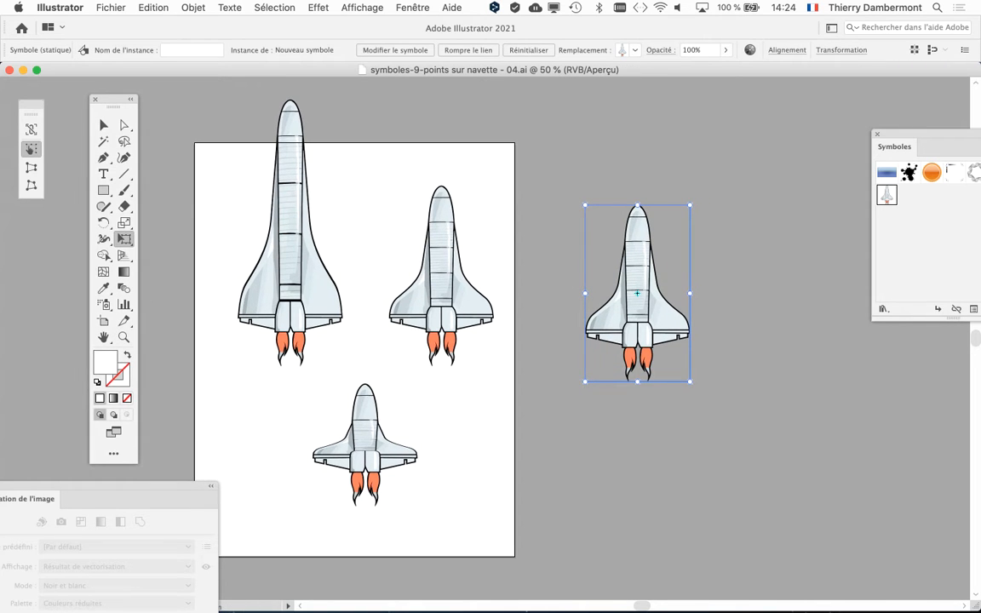
scroll(417, 324, right, 6)
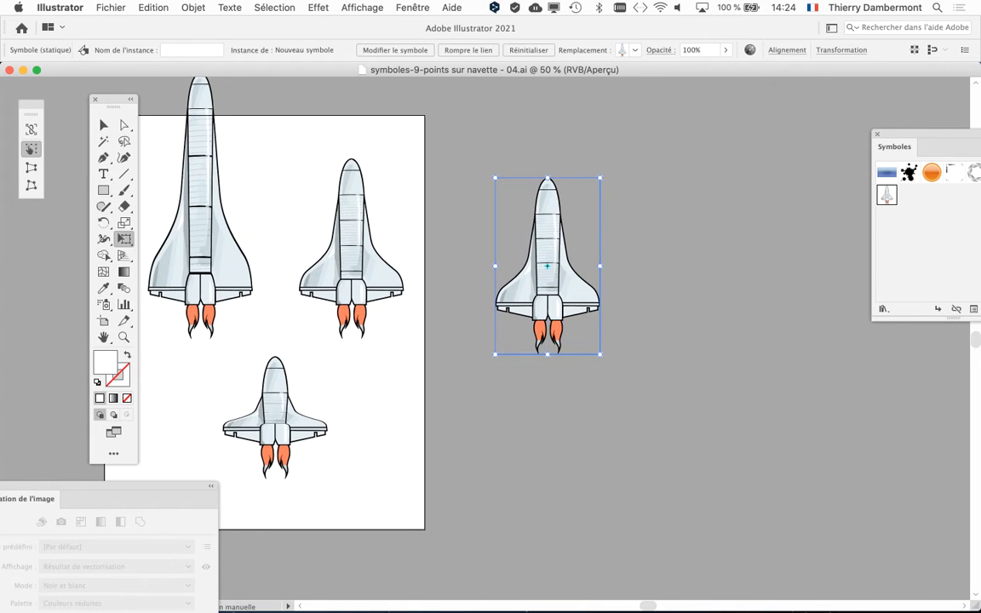
click(103, 125)
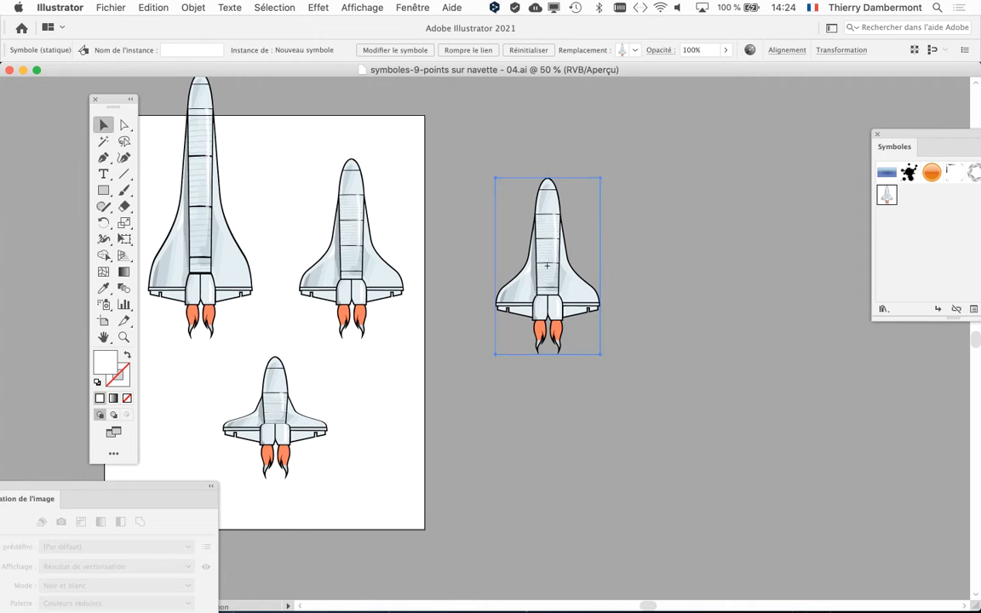
drag(114, 100, 428, 122)
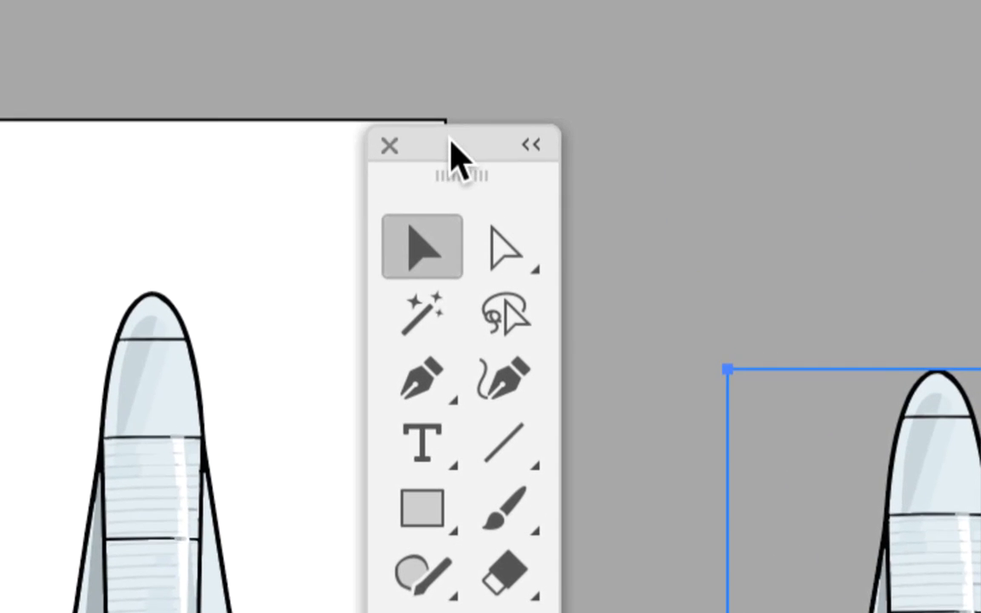
drag(449, 136, 464, 154)
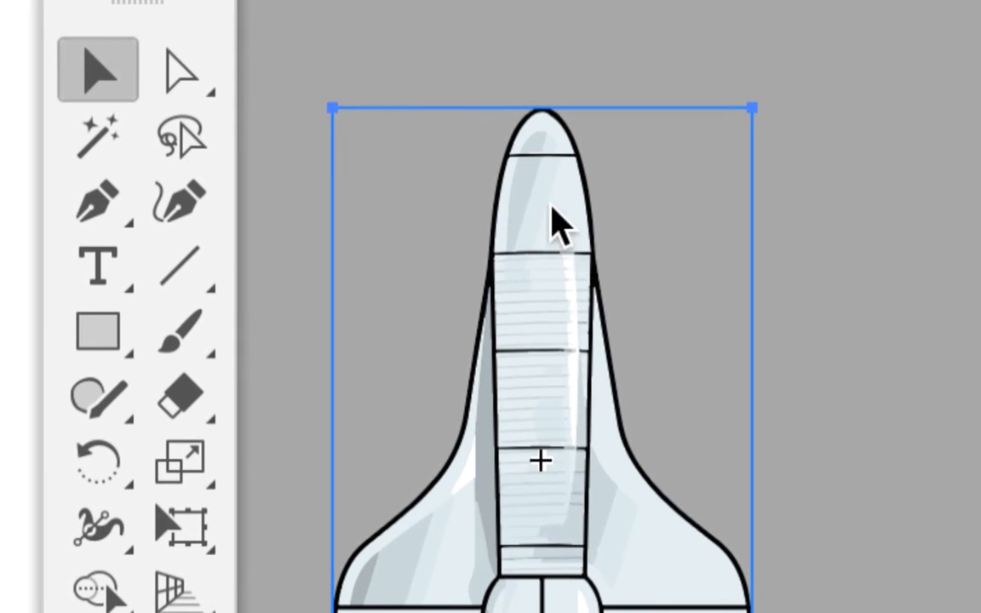
right_click(897, 417)
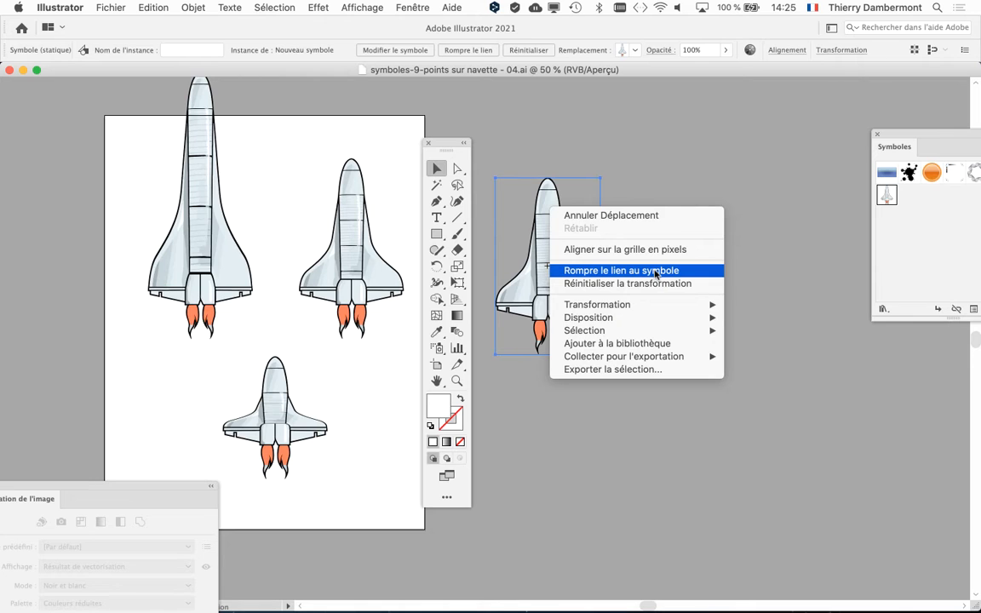
click(656, 271)
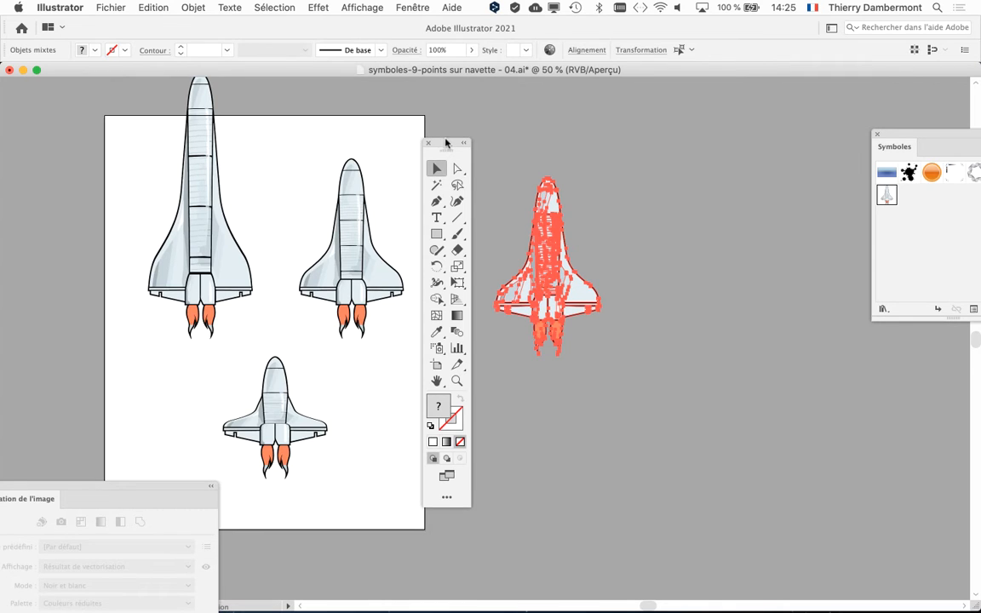
Detach the Direct Selection tool group as a floating toolbar near the shuttle's flames and activate the Group Selection tool.
drag(447, 145, 65, 102)
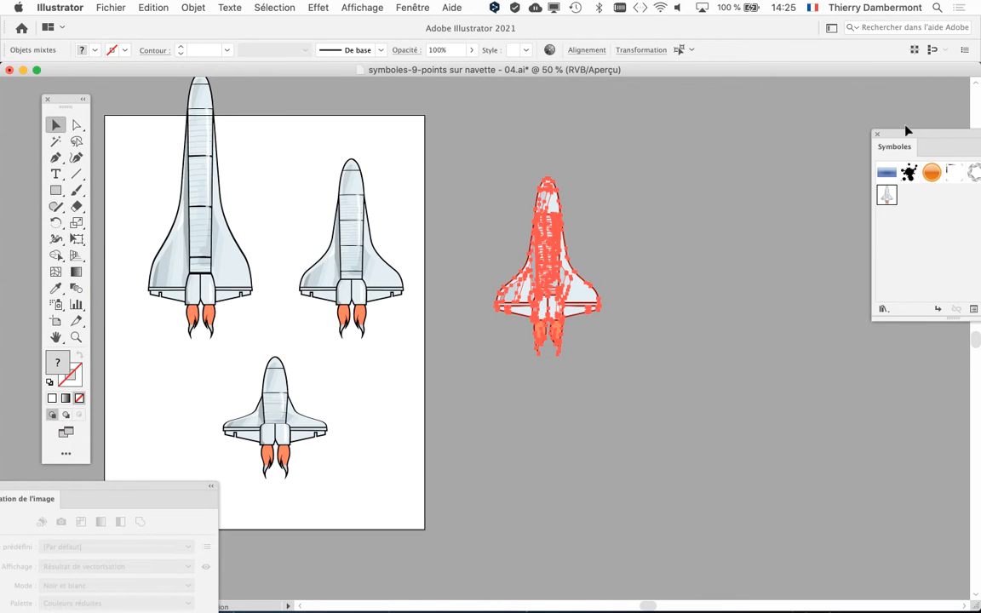
drag(908, 130, 809, 129)
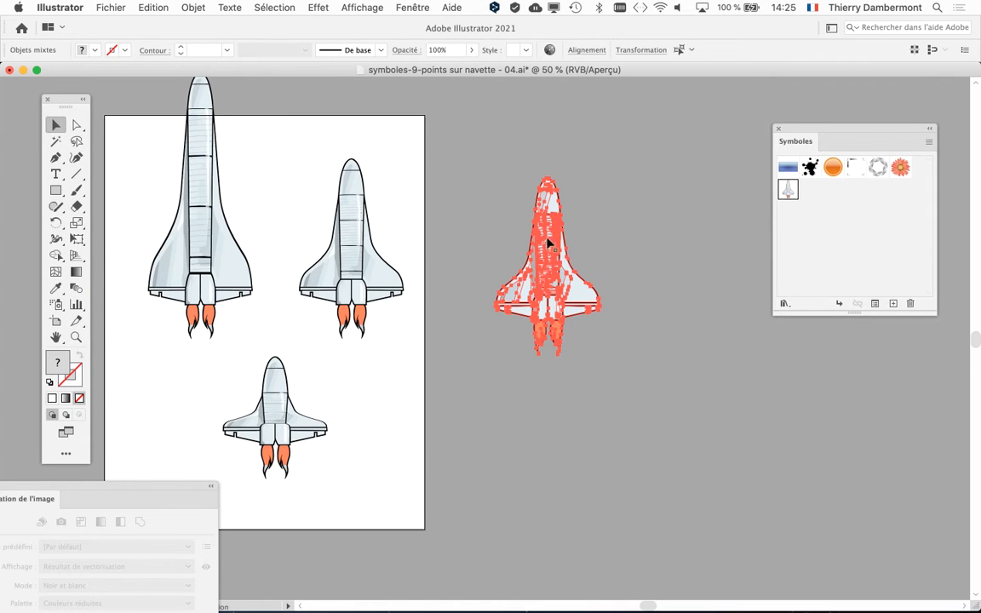
scroll(550, 243, up, 3)
drag(570, 325, 579, 189)
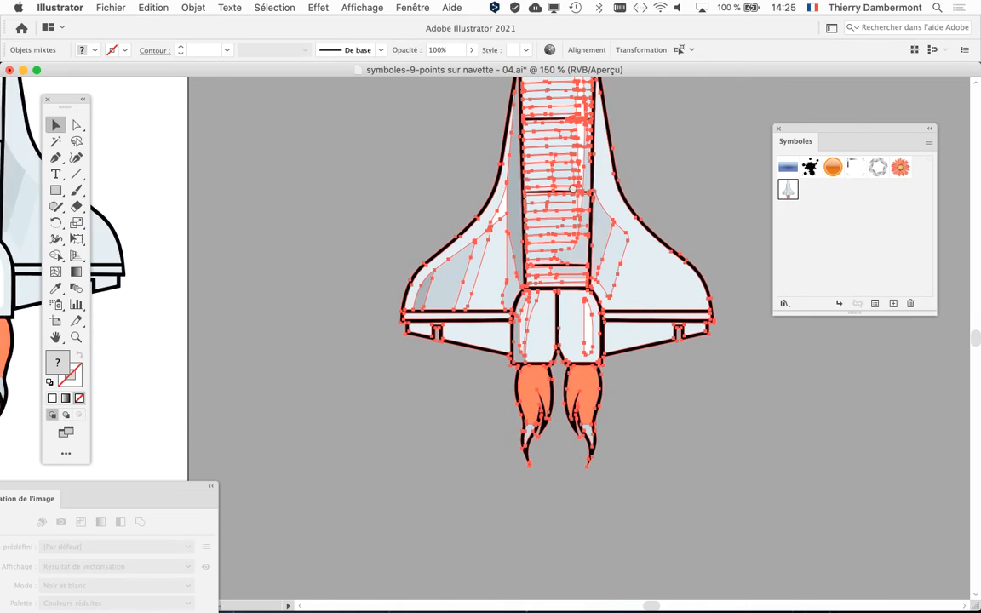
scroll(602, 372, up, 3)
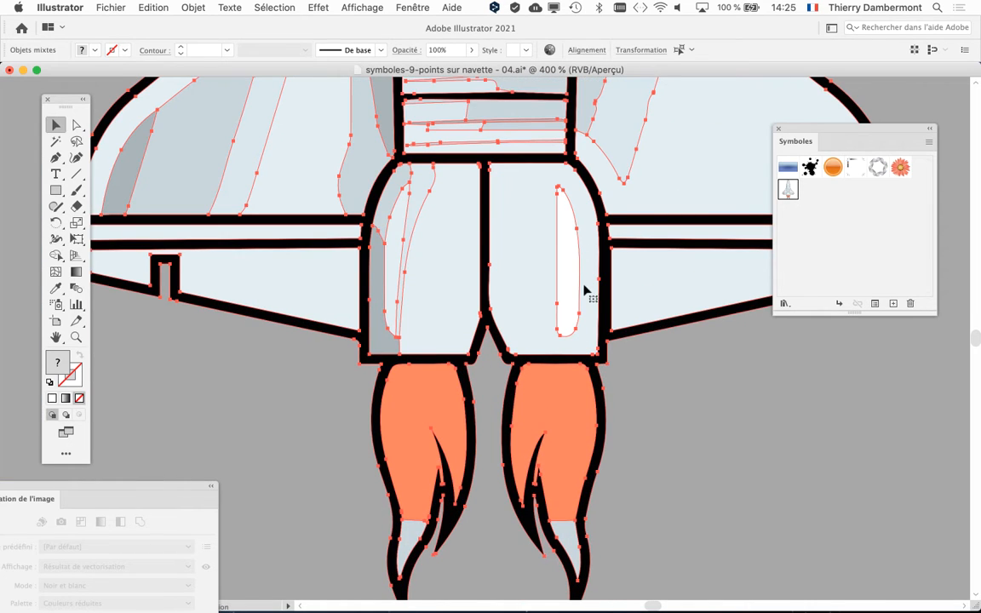
scroll(581, 284, down, 2)
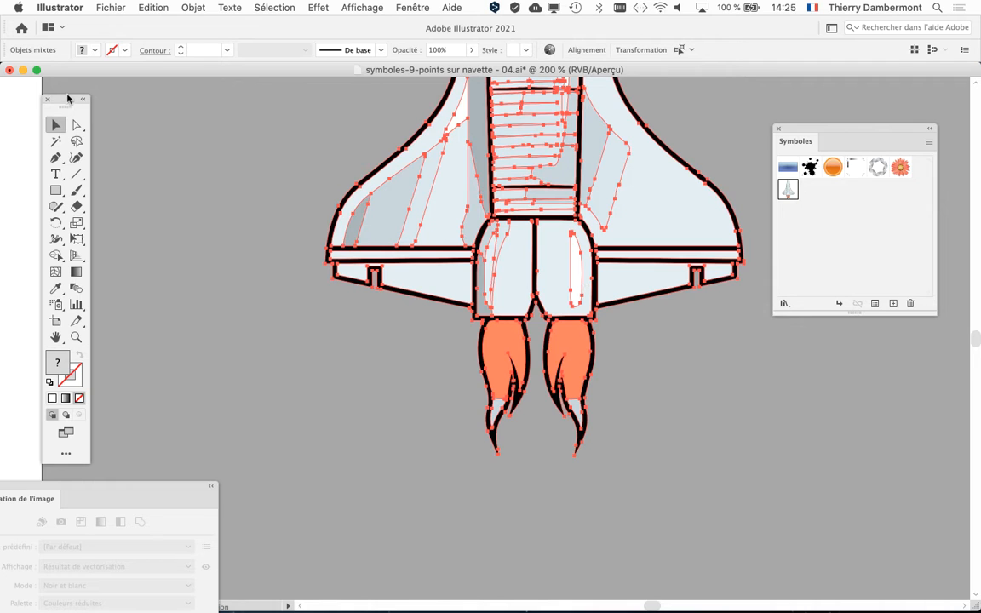
drag(68, 99, 251, 104)
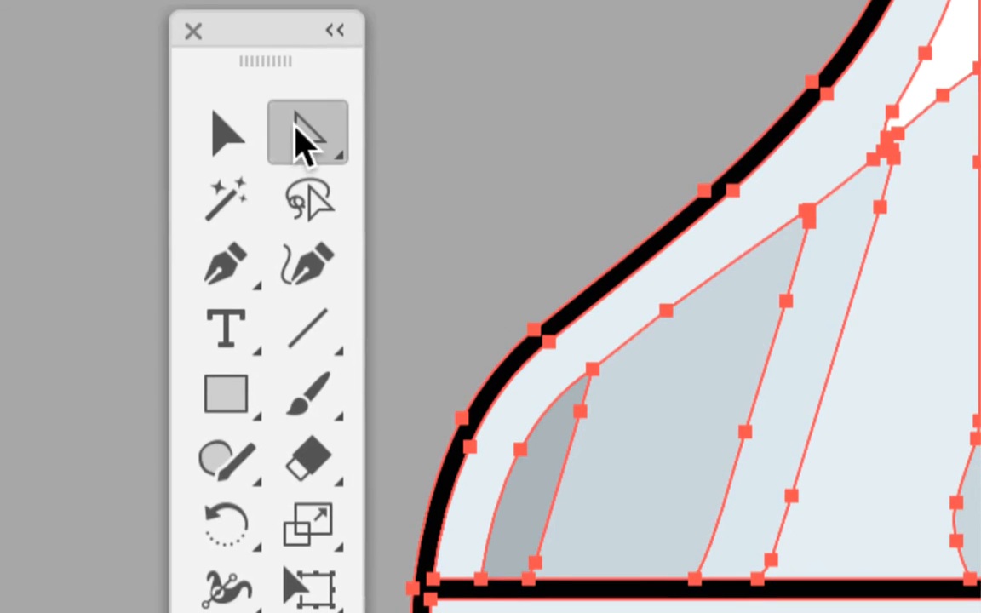
click(313, 213)
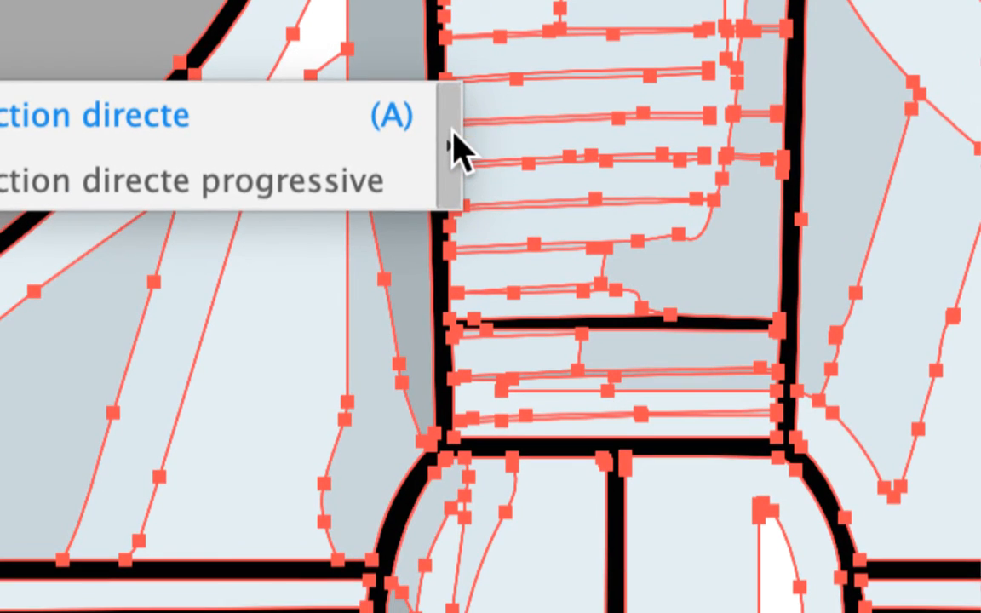
click(468, 91)
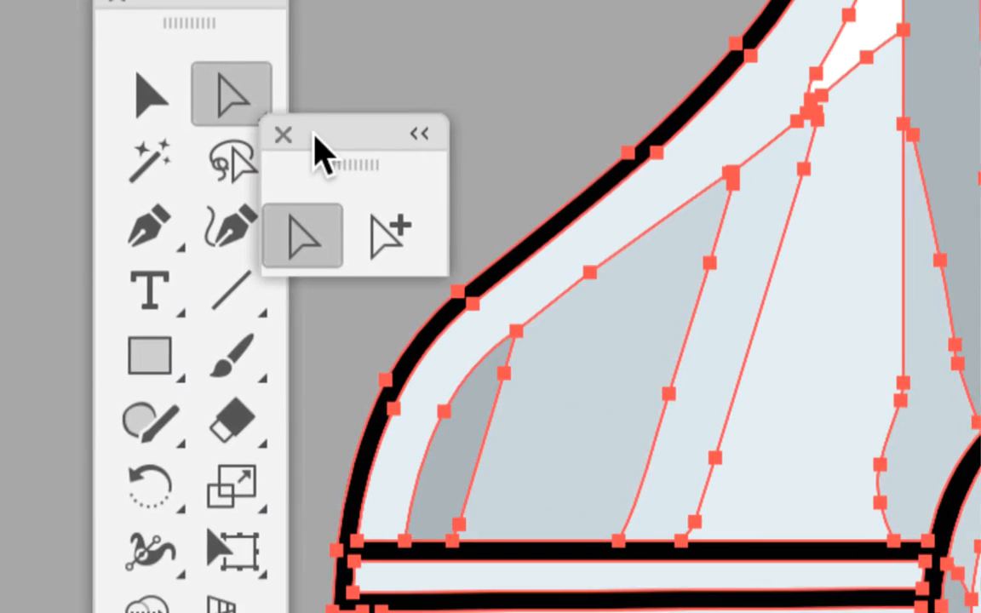
drag(314, 131, 361, 266)
click(370, 285)
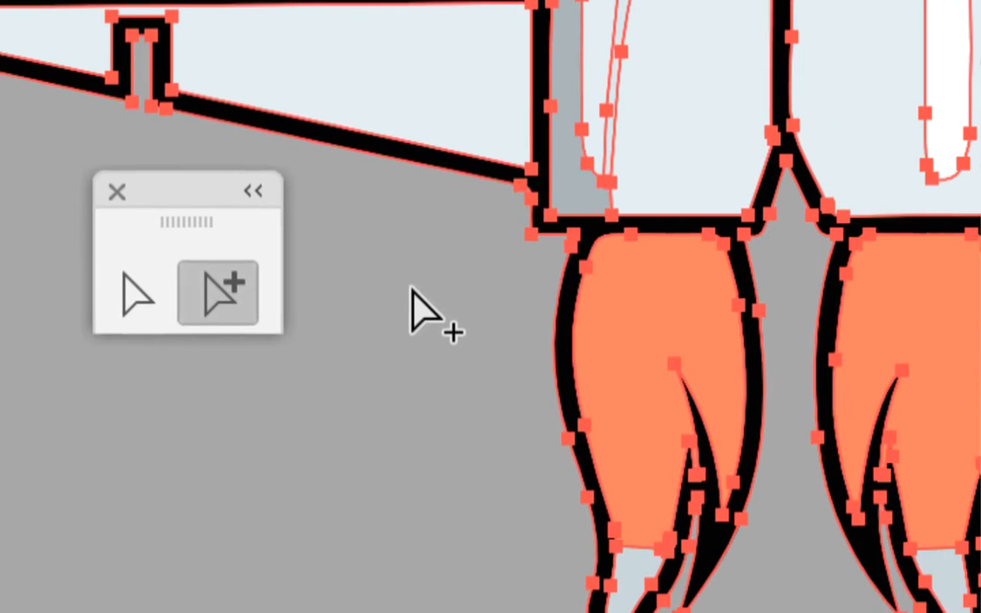
Deselect the shuttle artwork and select only the orange fills of its two flames.
click(579, 311)
click(778, 338)
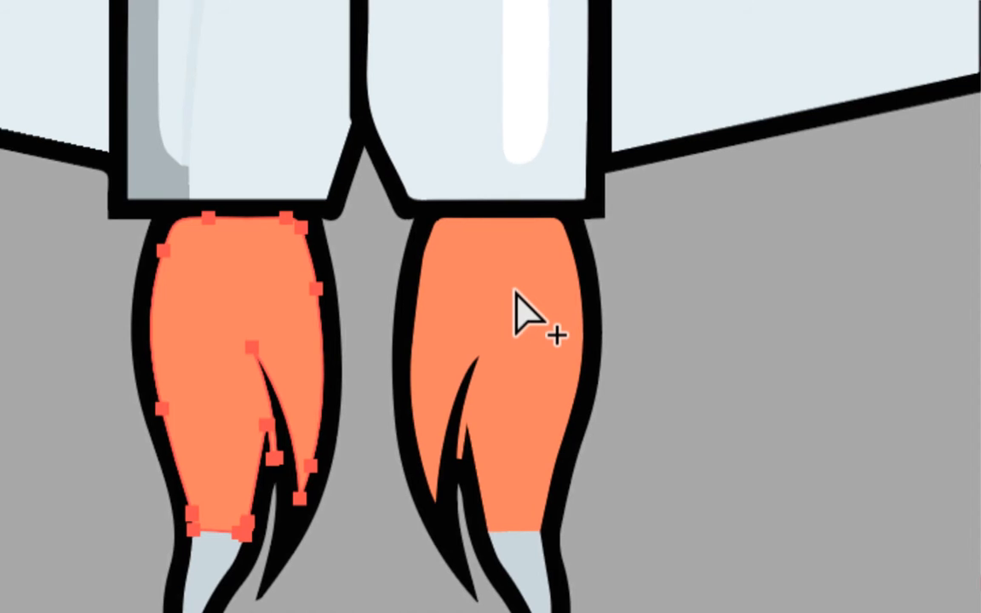
shift+click(774, 288)
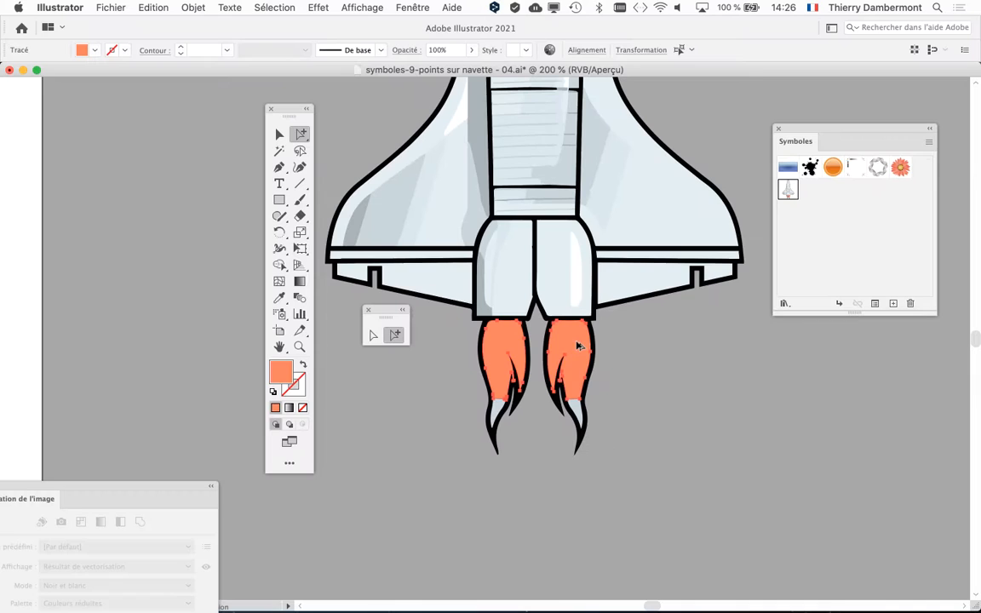
Move the floating tool panels away from the artwork and display the Nuancier panel beside the shuttle.
drag(269, 107, 127, 102)
scroll(315, 342, right, 3)
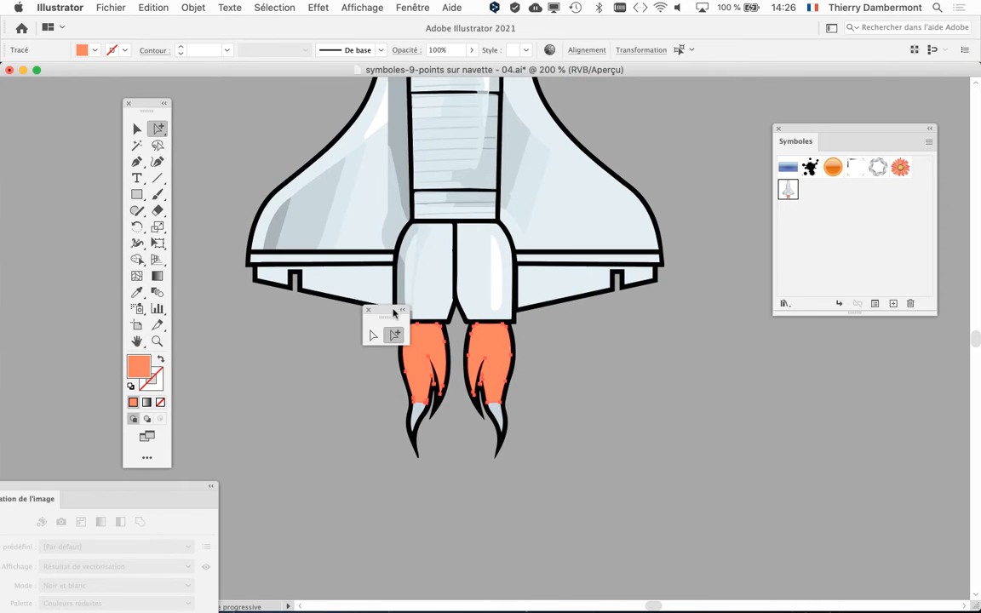
drag(390, 310, 230, 102)
click(411, 8)
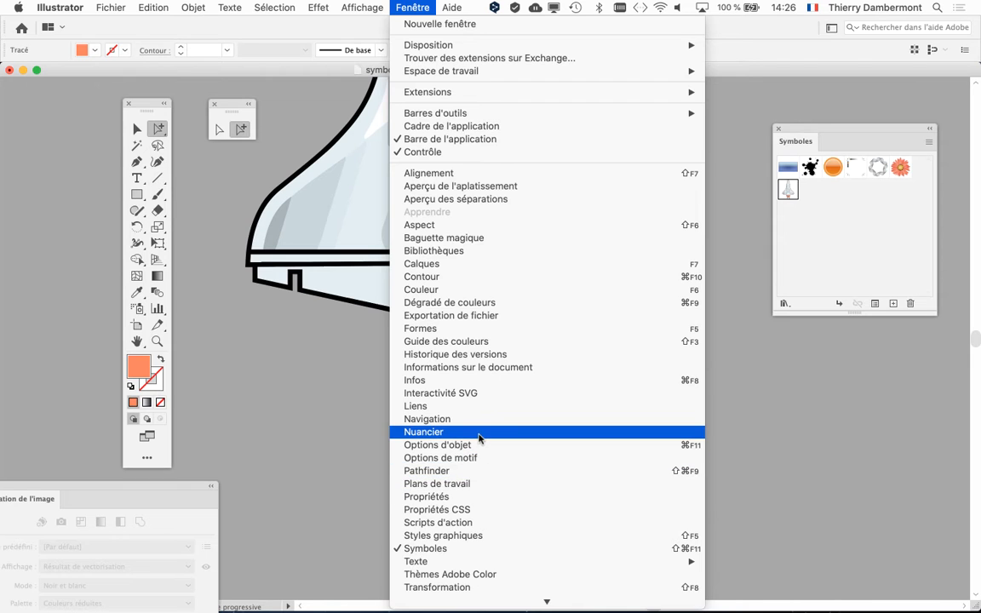
click(482, 433)
drag(624, 54, 640, 145)
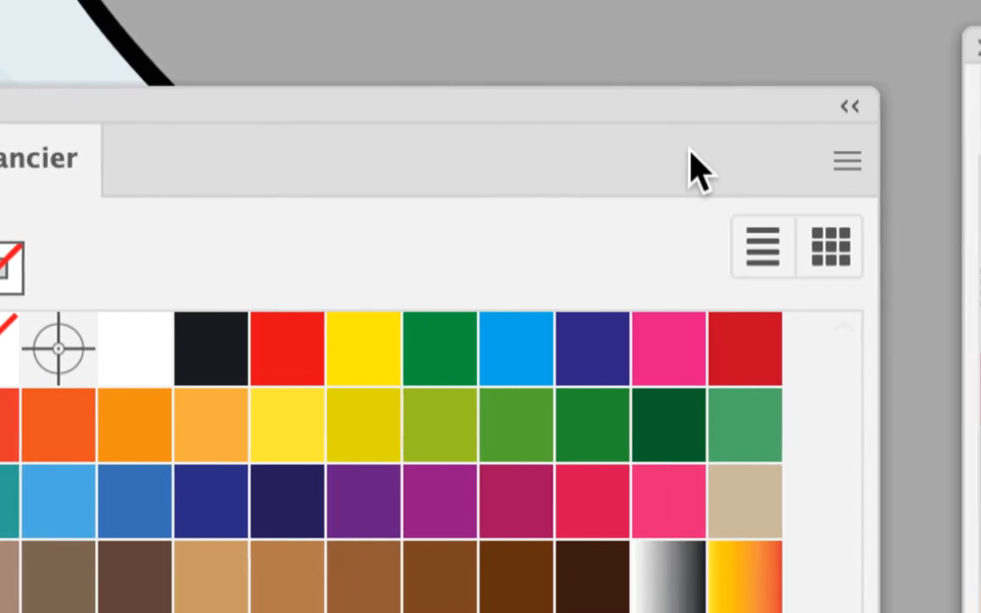
Create a global RGB process swatch with R=3, V=255, B=93 and apply it to the two selected flames.
click(848, 161)
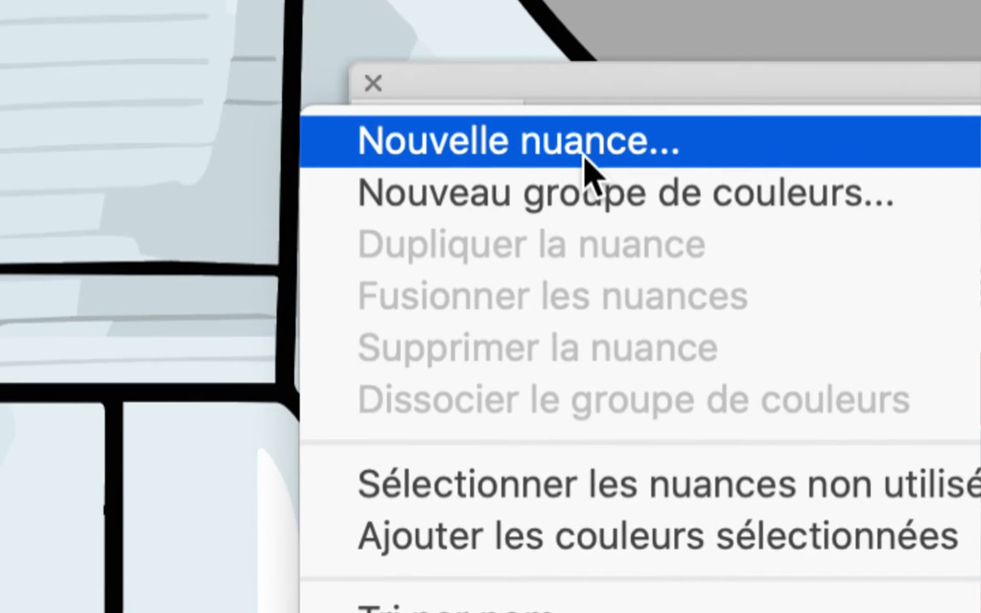
click(588, 166)
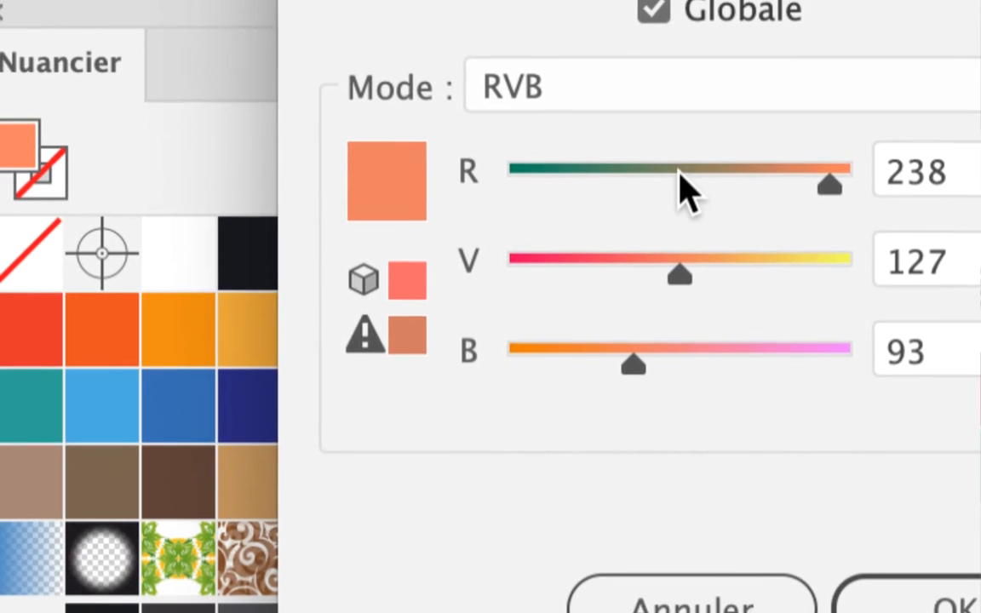
click(532, 237)
drag(668, 183, 732, 181)
drag(717, 281, 895, 268)
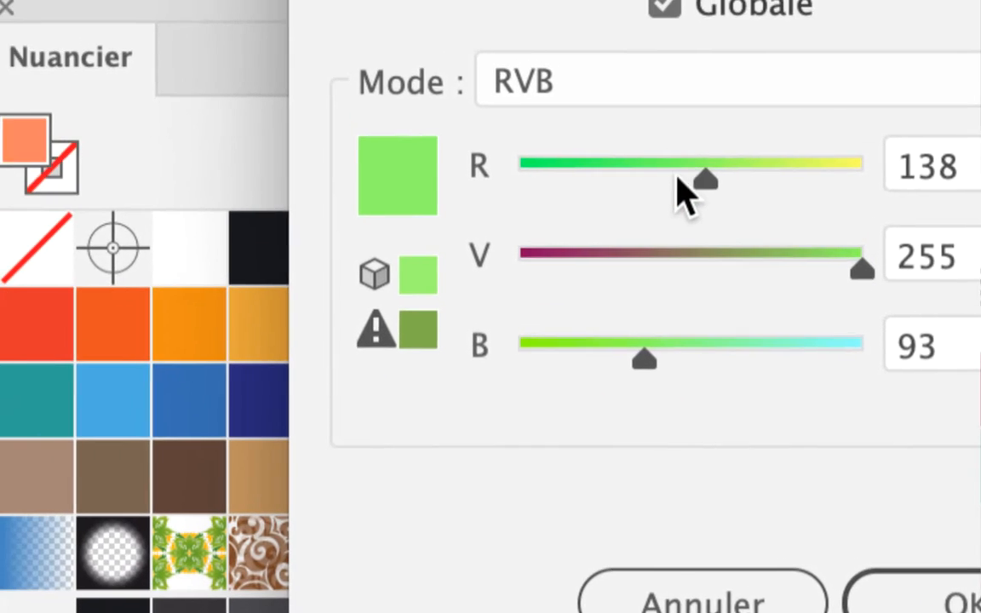
drag(678, 179, 523, 179)
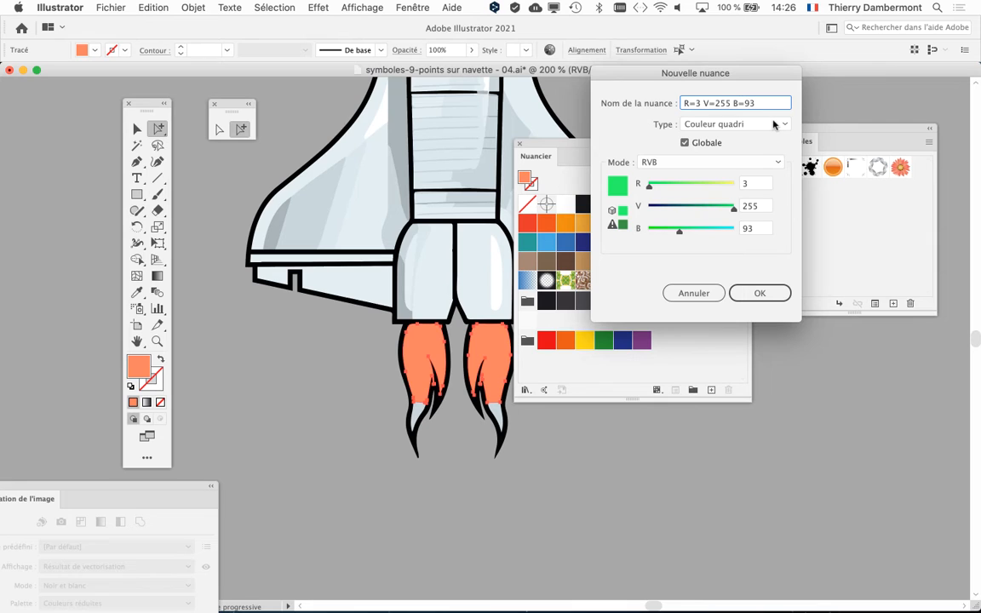
click(767, 292)
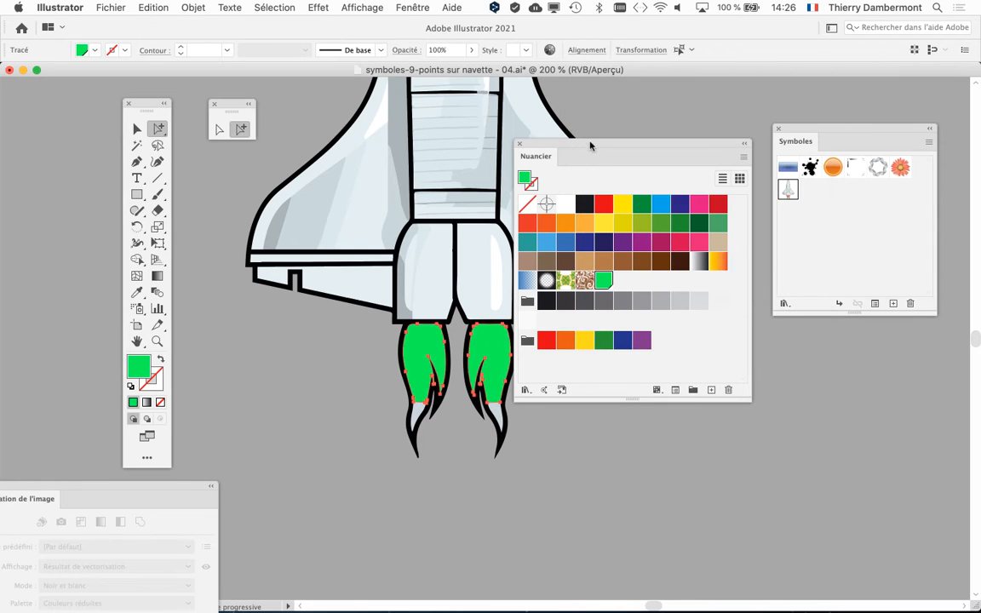
Deselect the flames and move the Nuancier panel below the shuttles so that the artboard and the Symboles panel are clear.
drag(590, 147, 709, 136)
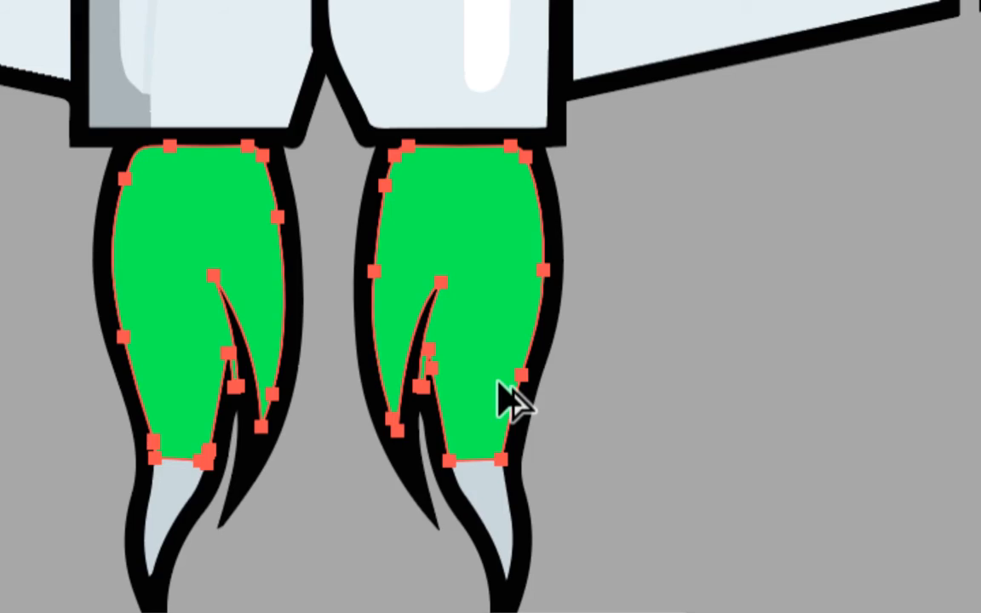
click(519, 378)
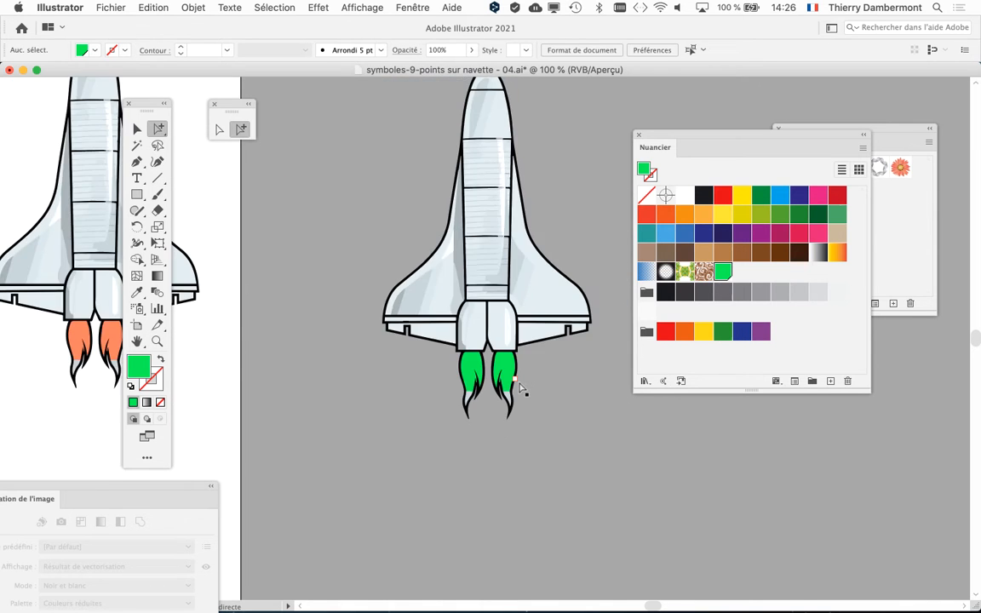
key(super+minus)
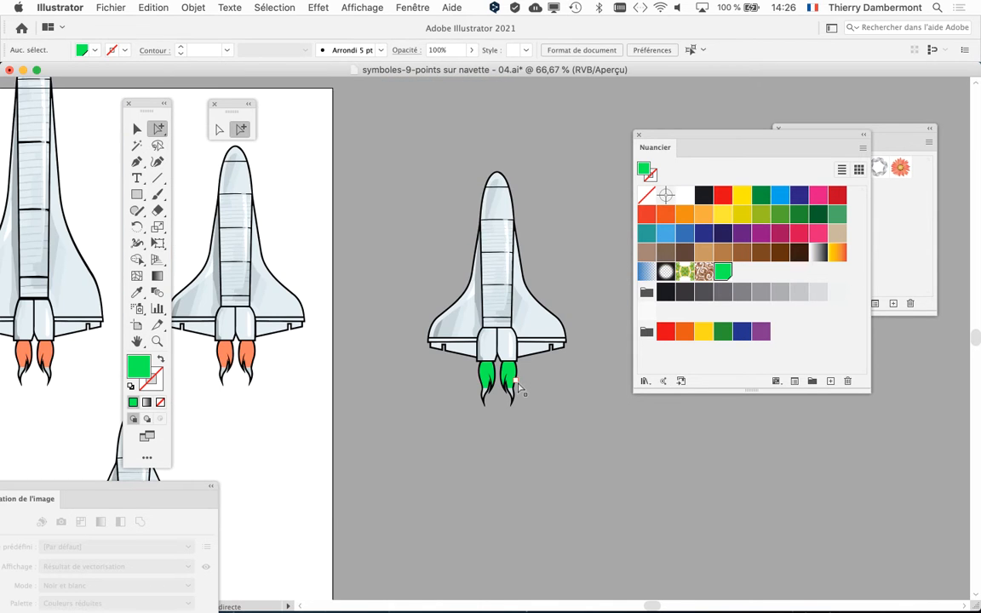
drag(515, 350, 409, 334)
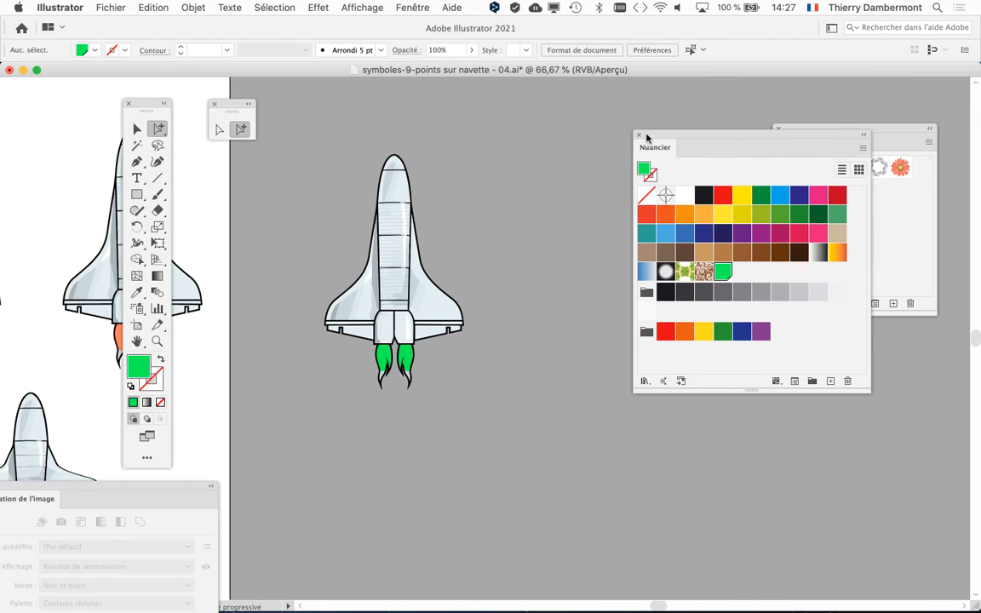
drag(649, 133, 579, 422)
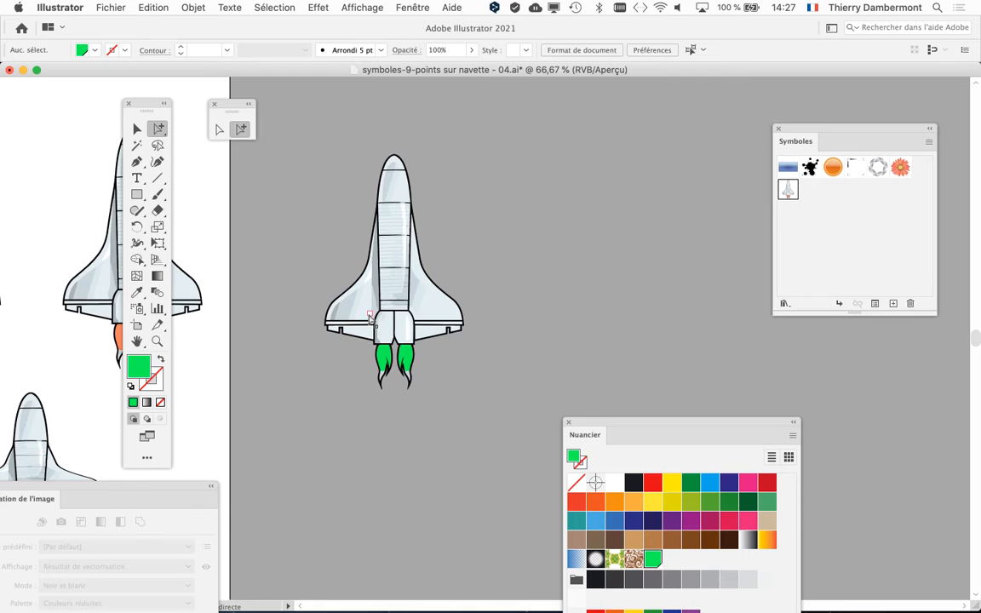
scroll(370, 312, down, 2)
drag(407, 298, 576, 254)
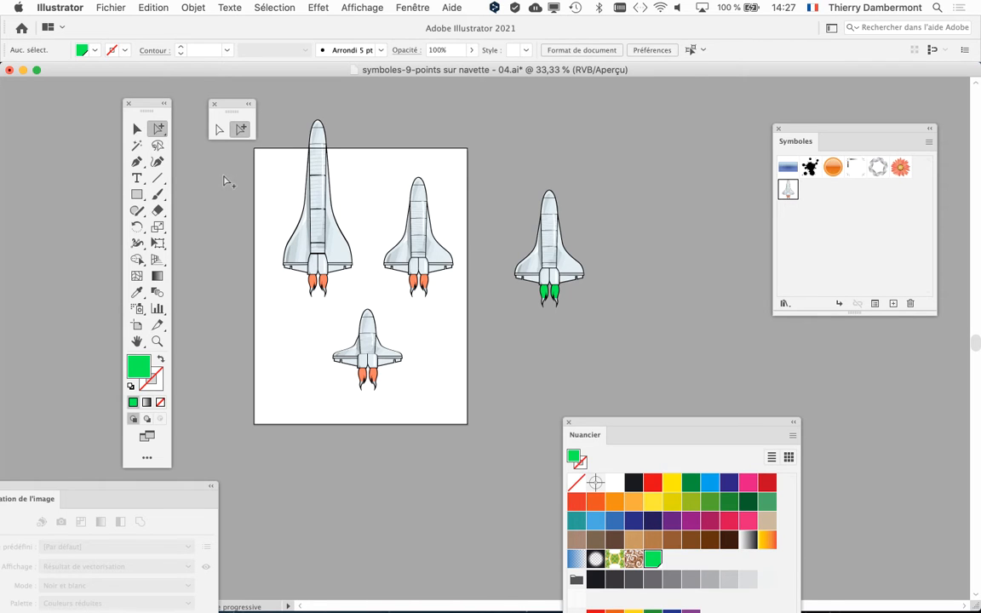
Move the main tool panel closer to the green-flamed shuttle and activate the Selection tool with no artwork selected.
drag(146, 102, 460, 93)
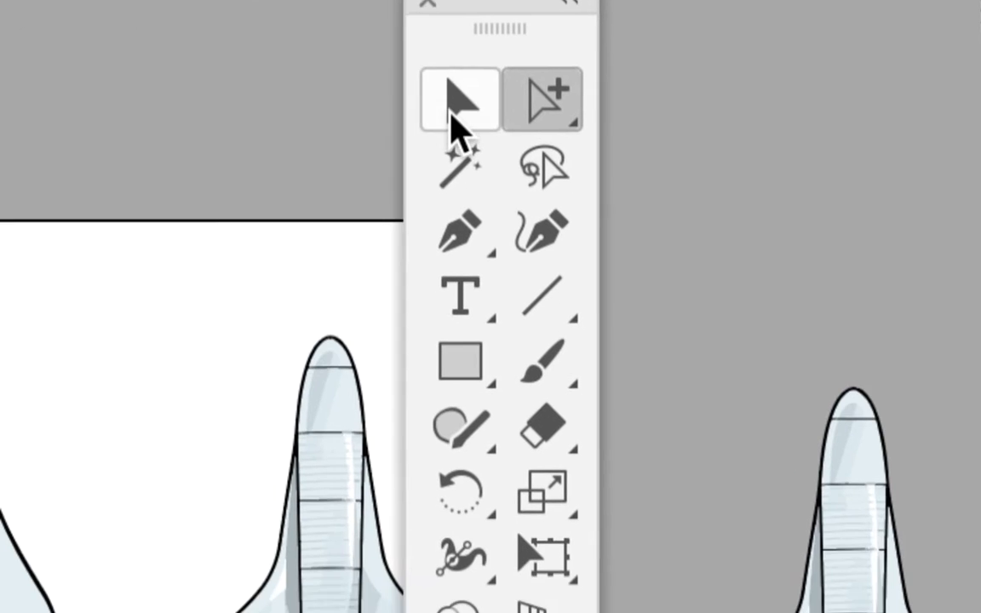
click(452, 118)
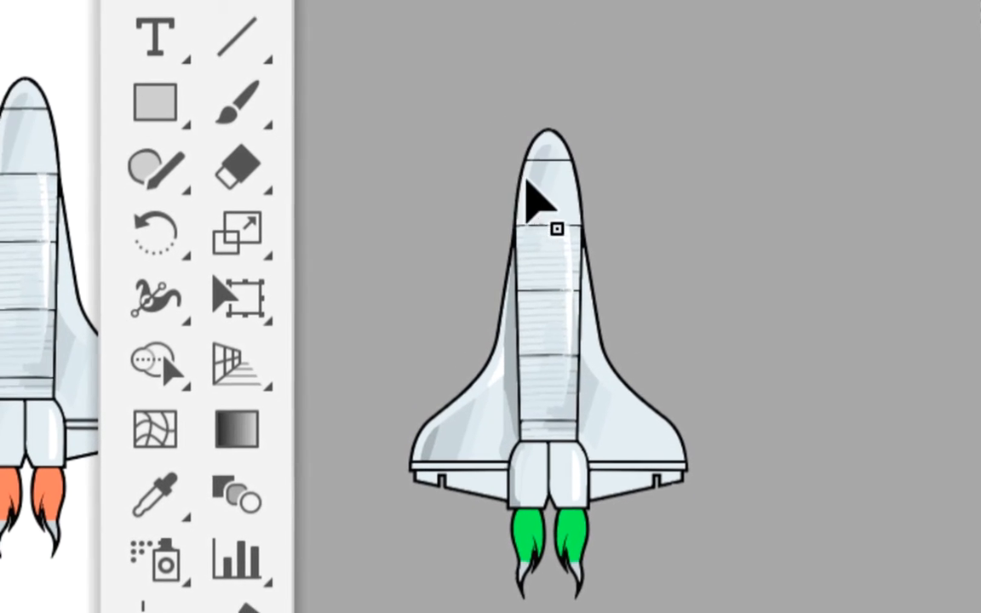
click(506, 195)
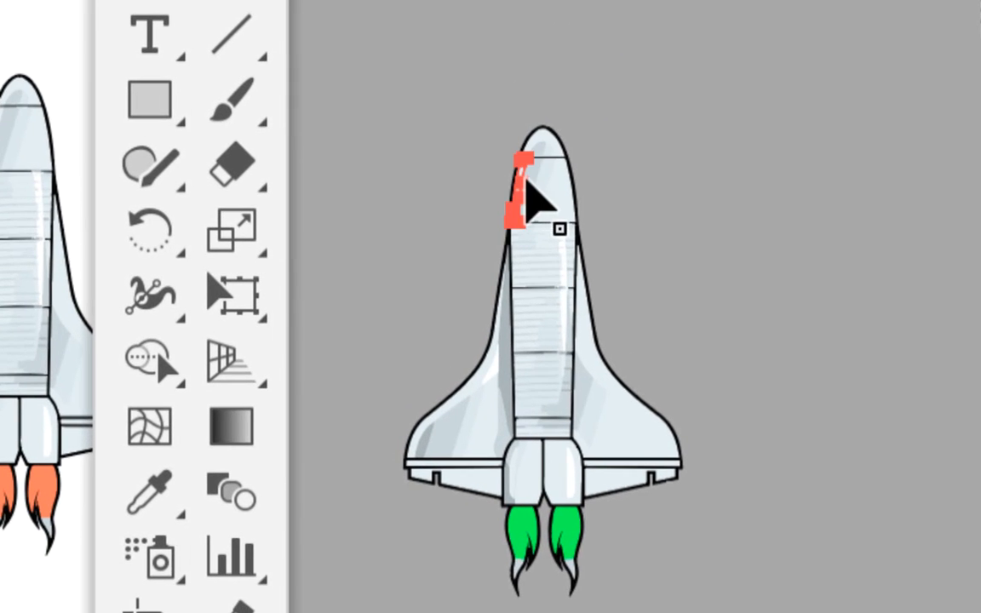
click(636, 286)
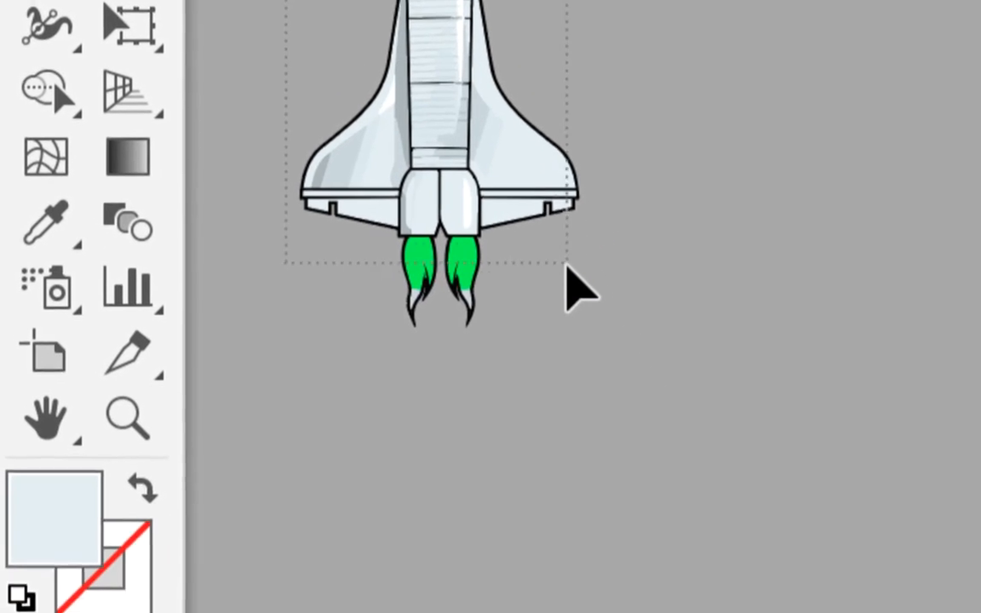
Select the entire green-flamed shuttle outside the artboard and redefine the existing shuttle symbol with it.
drag(567, 264, 622, 358)
click(506, 177)
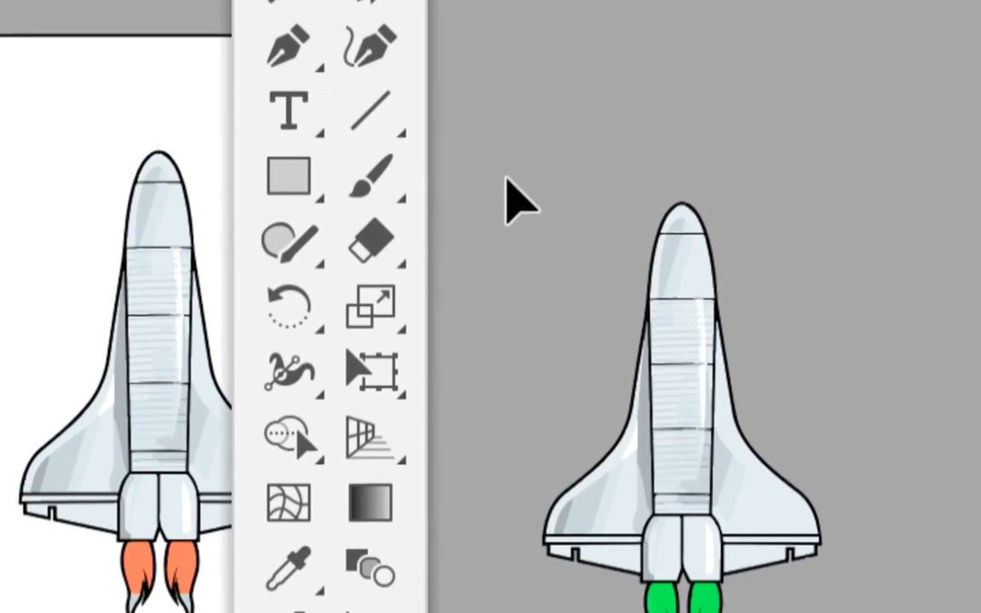
drag(494, 160, 870, 612)
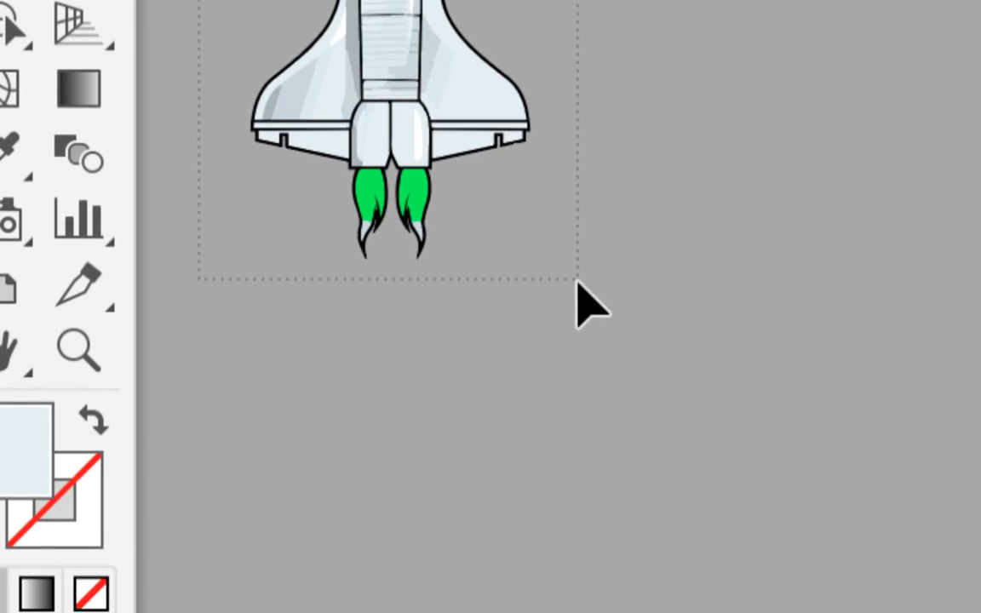
drag(578, 284, 576, 273)
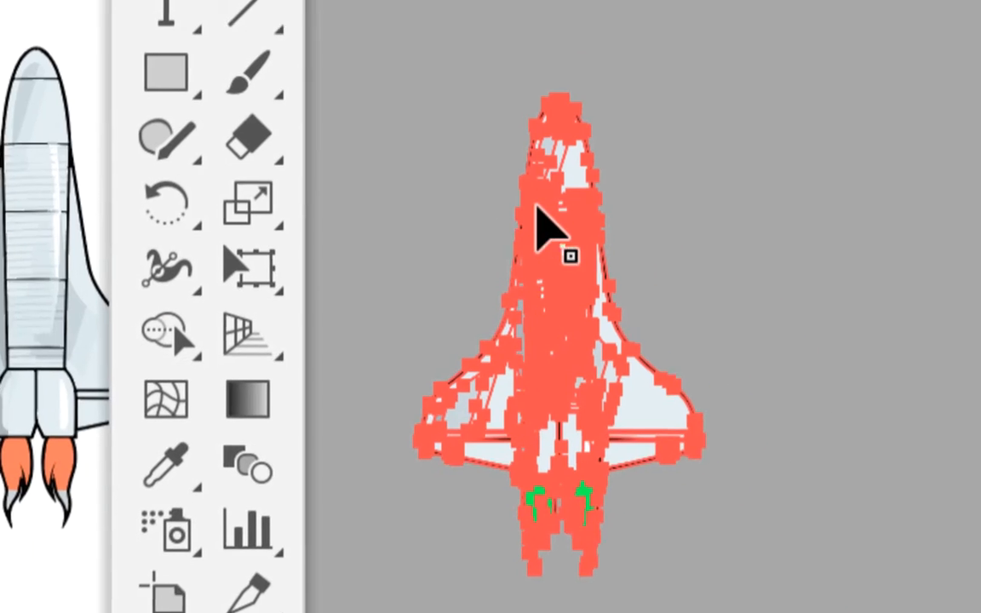
drag(537, 207, 953, 134)
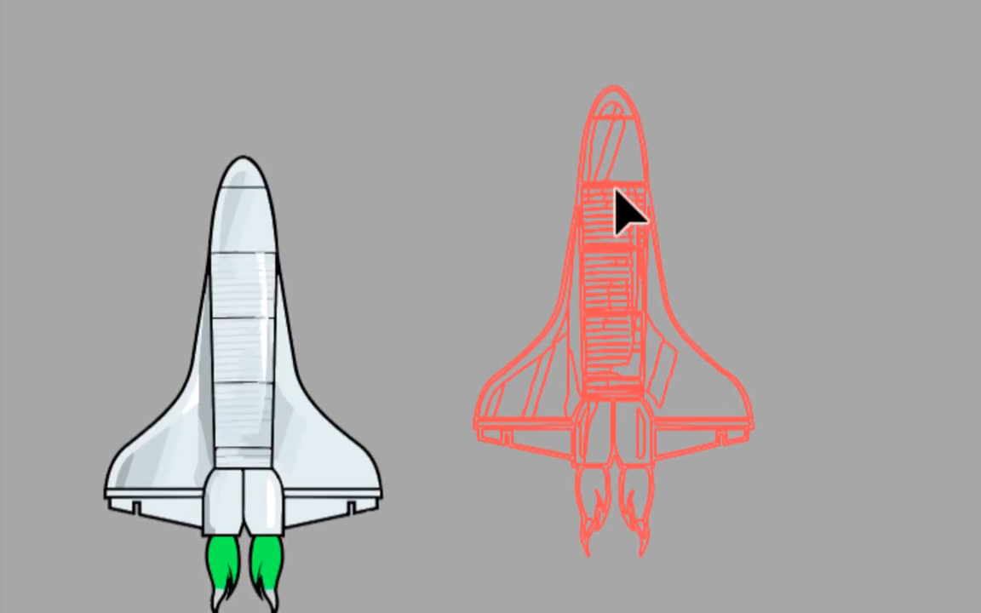
drag(615, 189, 734, 185)
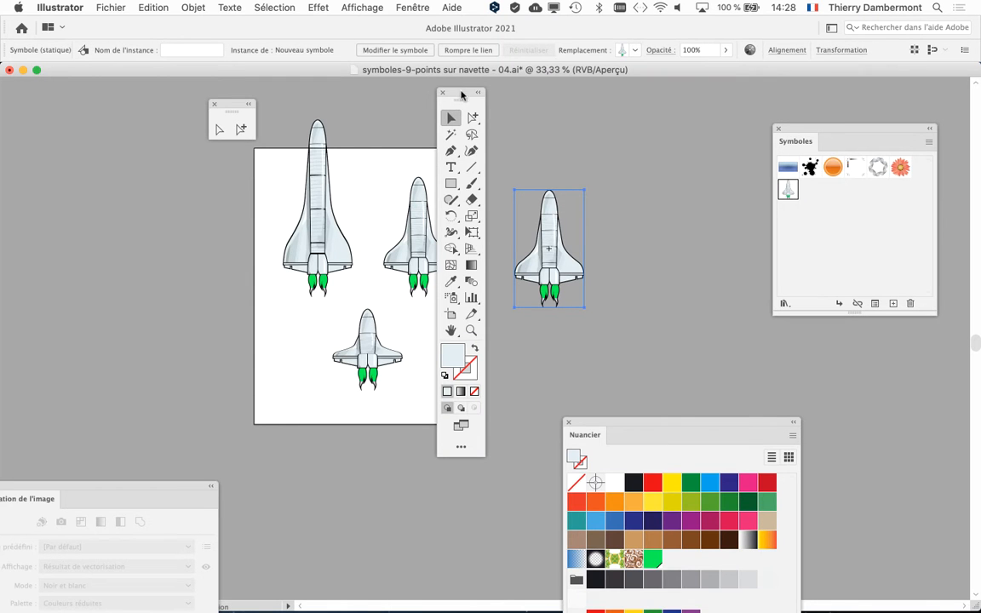
Move the main tool panel off the artwork and break the symbol link of the shuttle outside the artboard.
drag(462, 96, 87, 140)
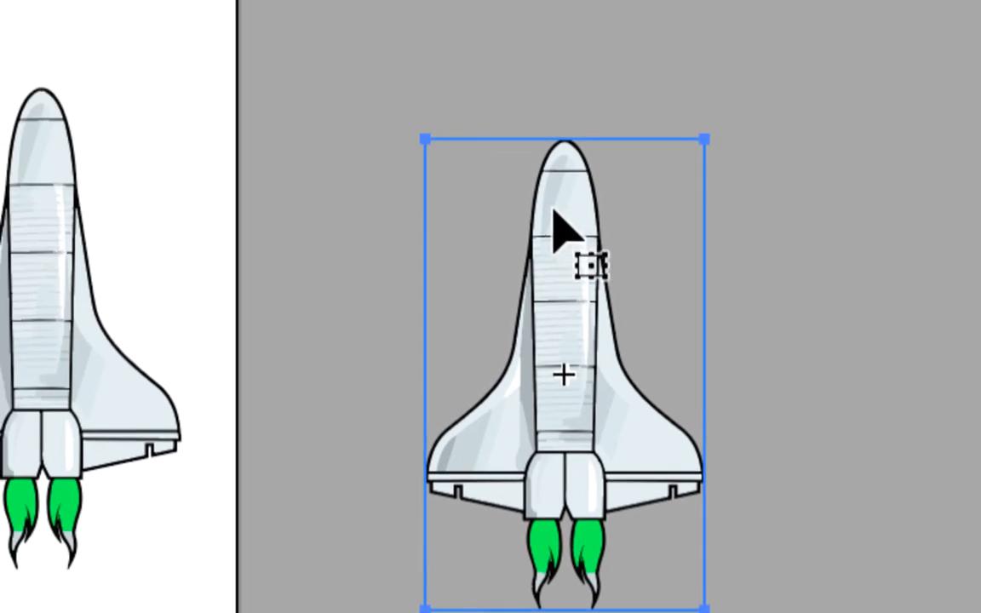
right_click(551, 208)
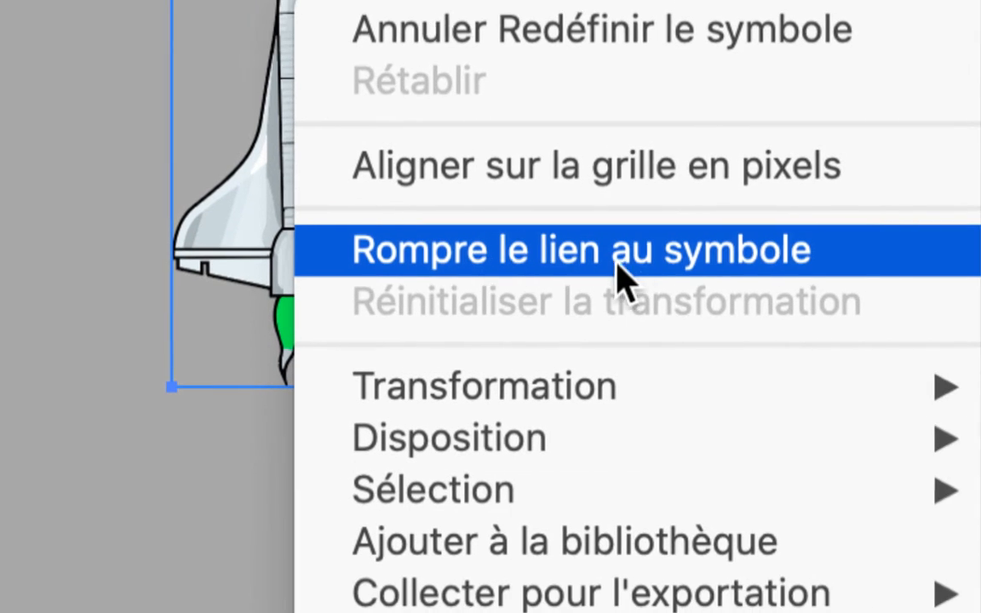
click(894, 494)
click(620, 264)
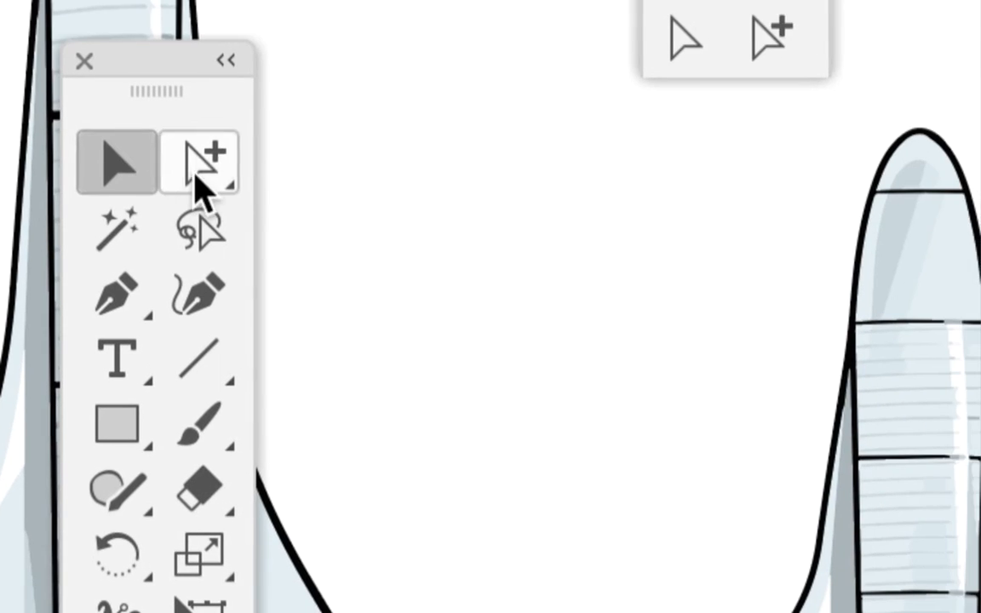
Select the base and shading fills of the unlinked shuttle's nose tip with the Group Selection tool.
click(195, 170)
click(554, 195)
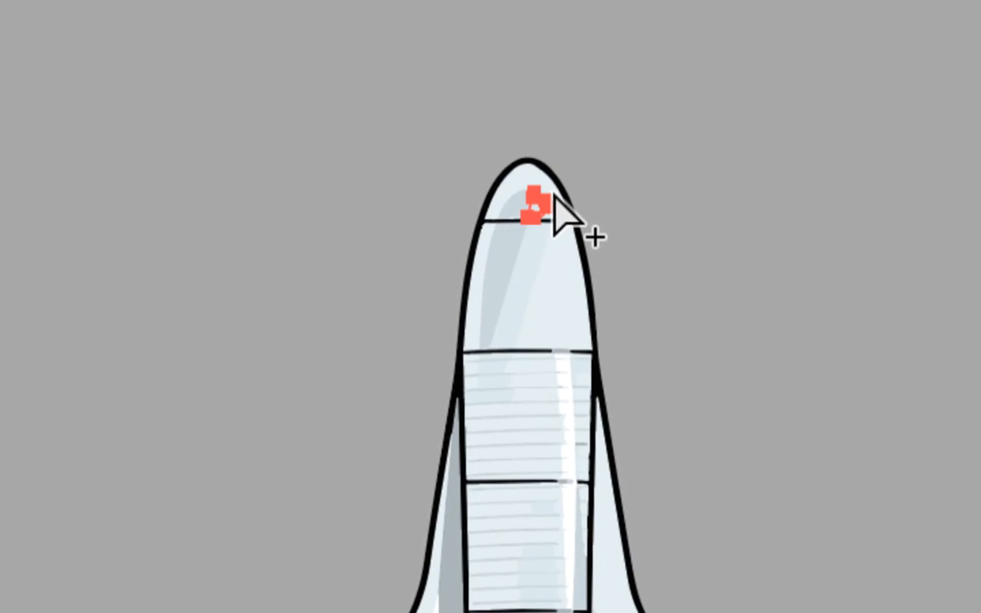
scroll(551, 193, up, 3)
click(548, 191)
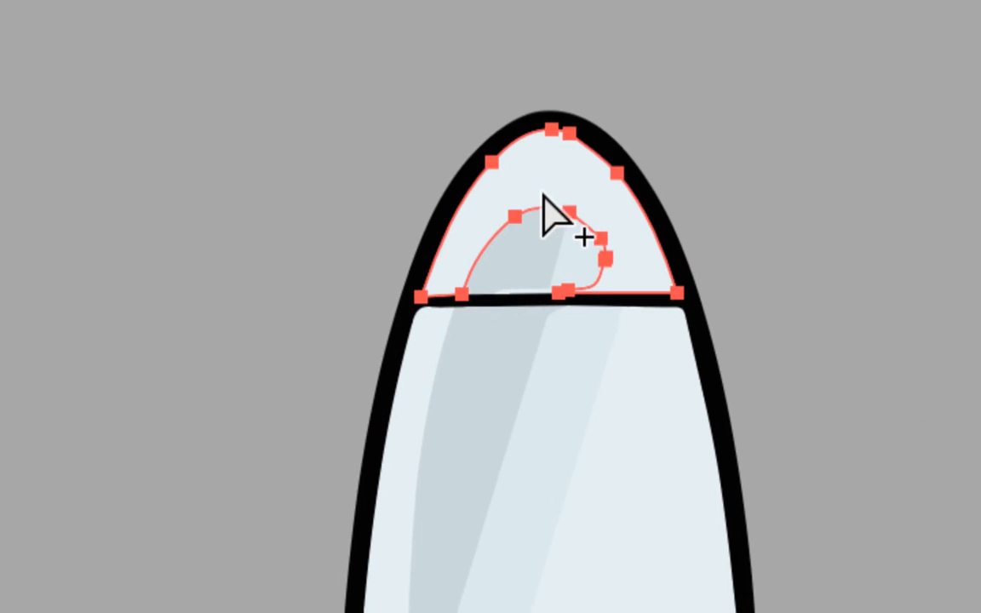
shift+click(543, 202)
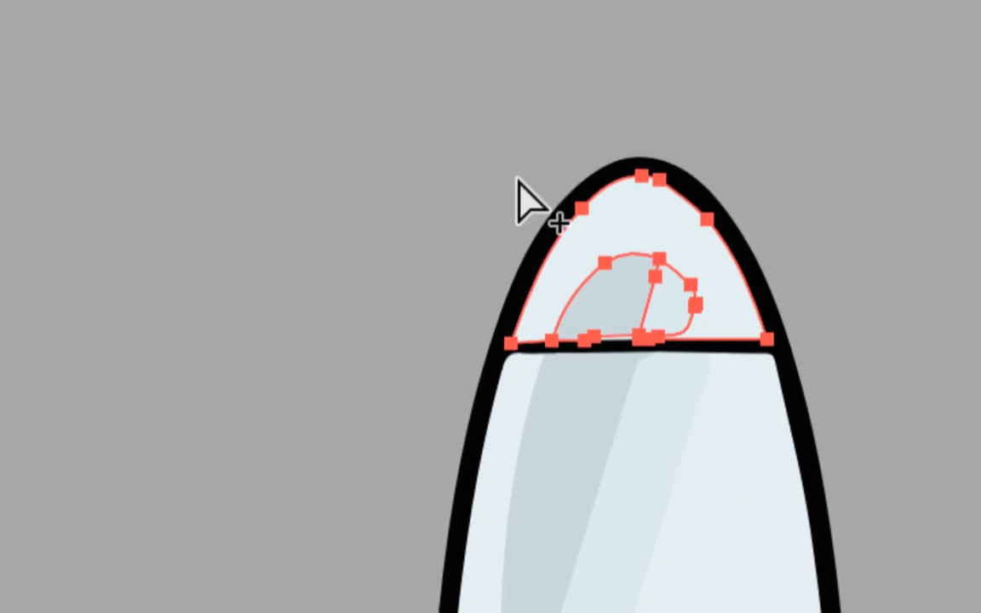
click(399, 89)
click(475, 139)
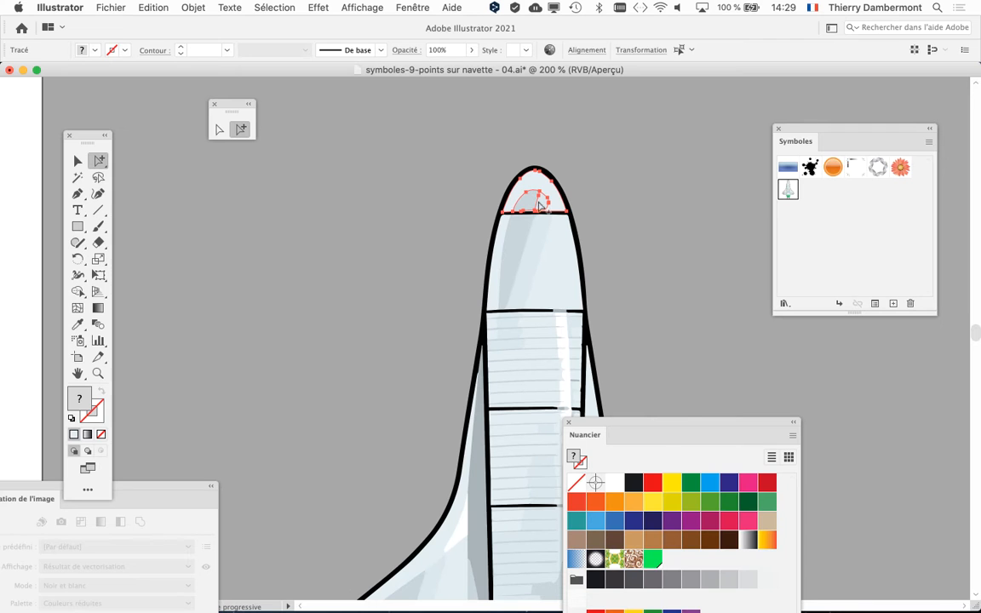
Place the Nuancier panel beside the shuttle's nose and move the main tool panel to the other side of it.
drag(645, 423, 240, 183)
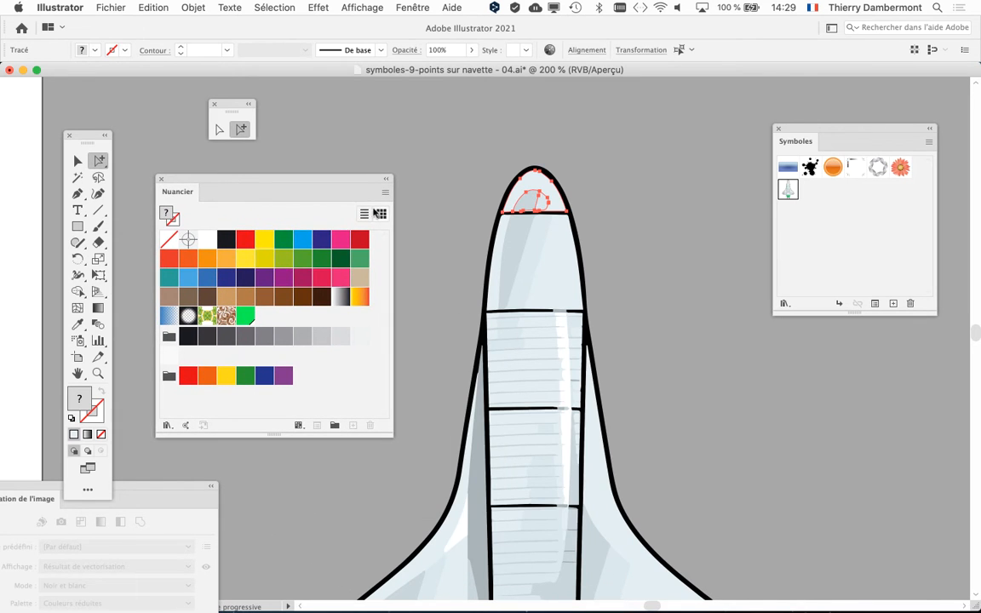
click(384, 193)
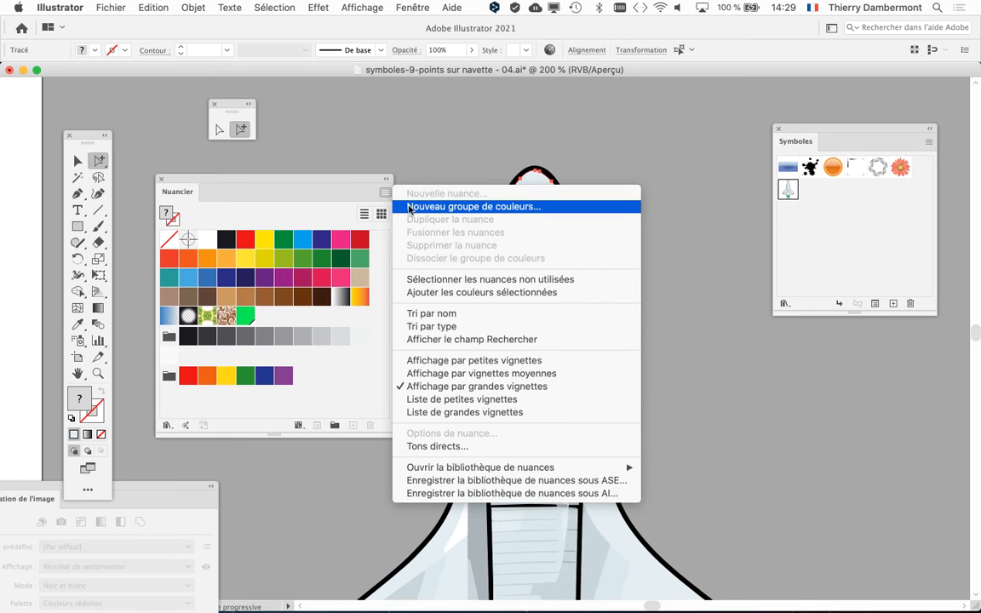
click(141, 134)
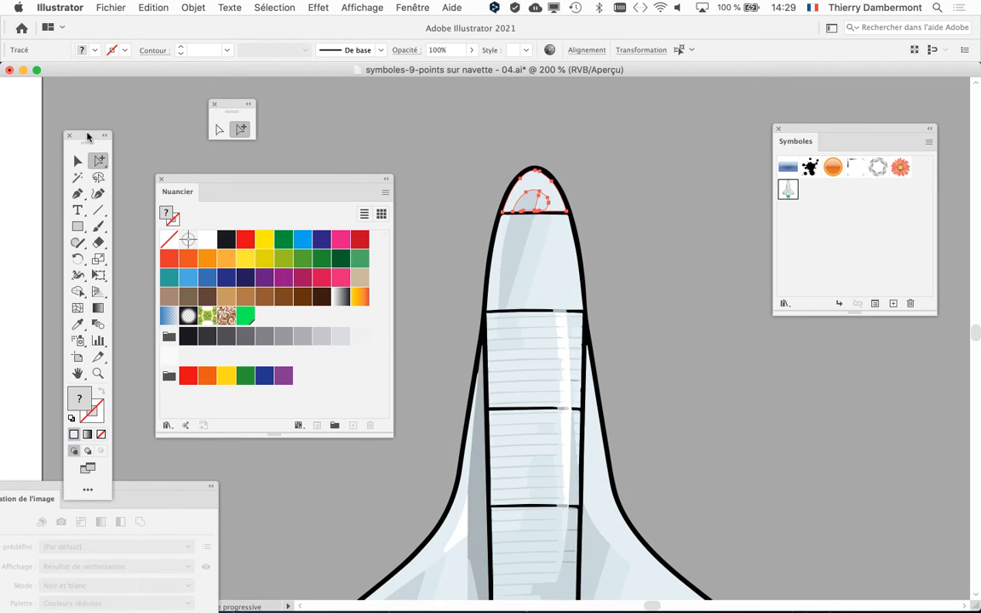
drag(87, 137, 660, 112)
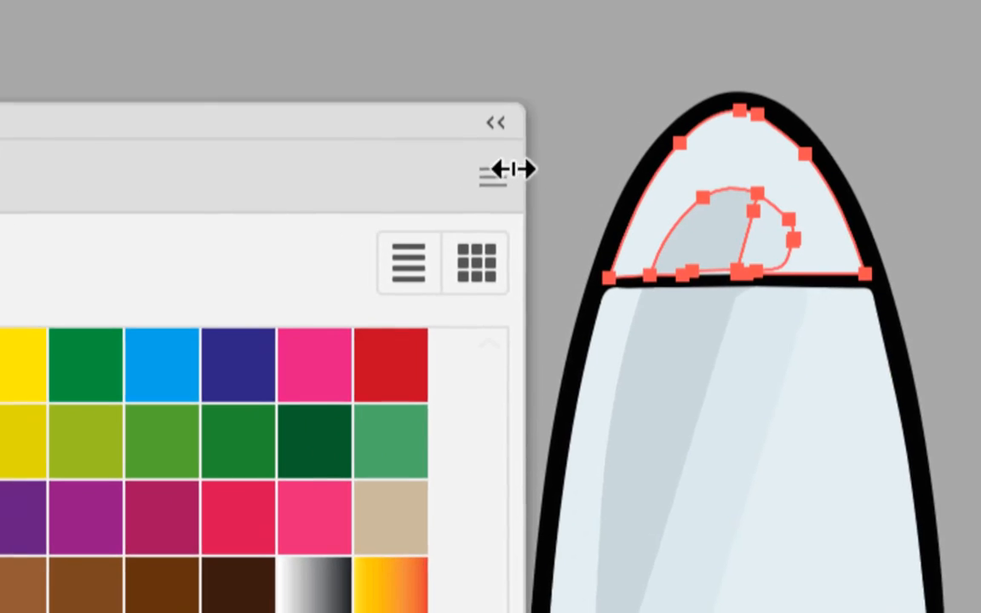
Try the light orange swatch on the selected nose tip shapes, settling on the bright yellow swatch beside it.
click(901, 223)
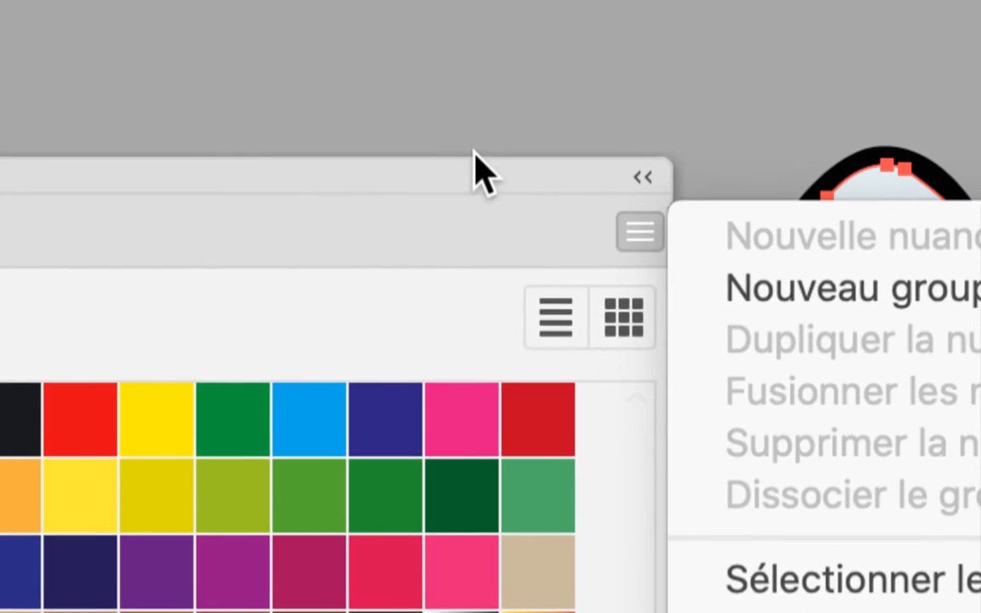
click(474, 175)
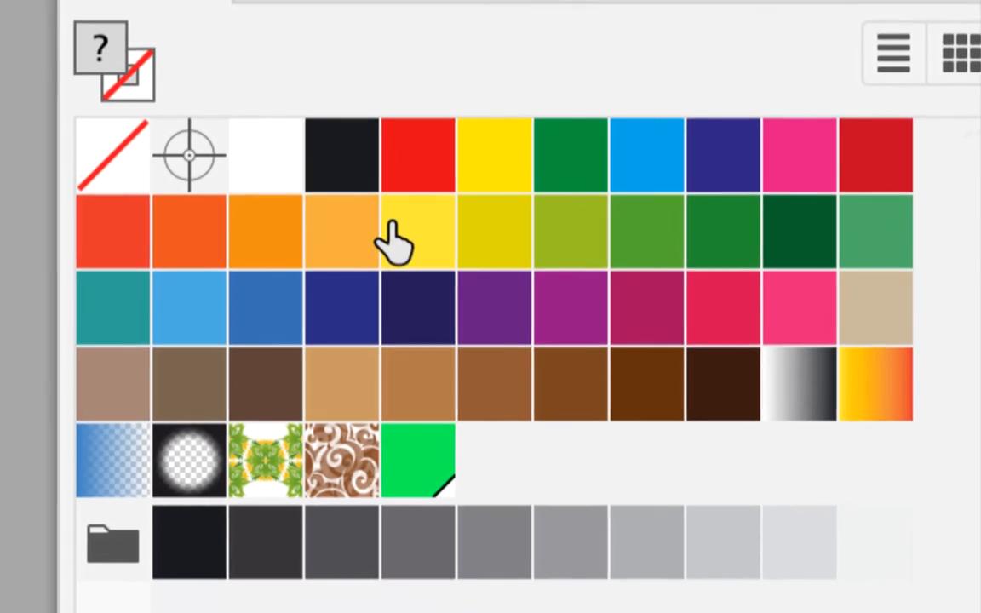
click(357, 228)
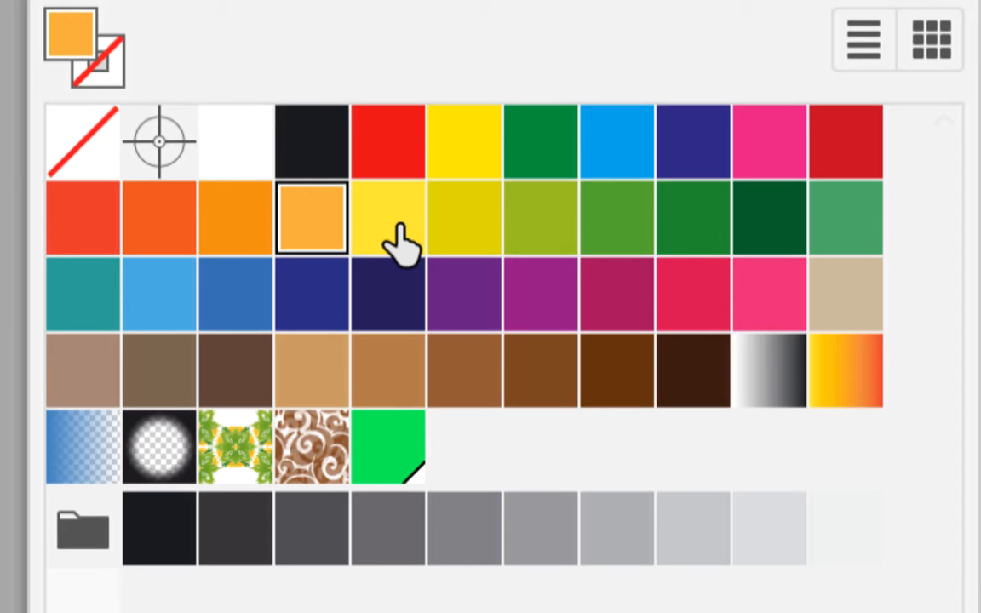
click(398, 230)
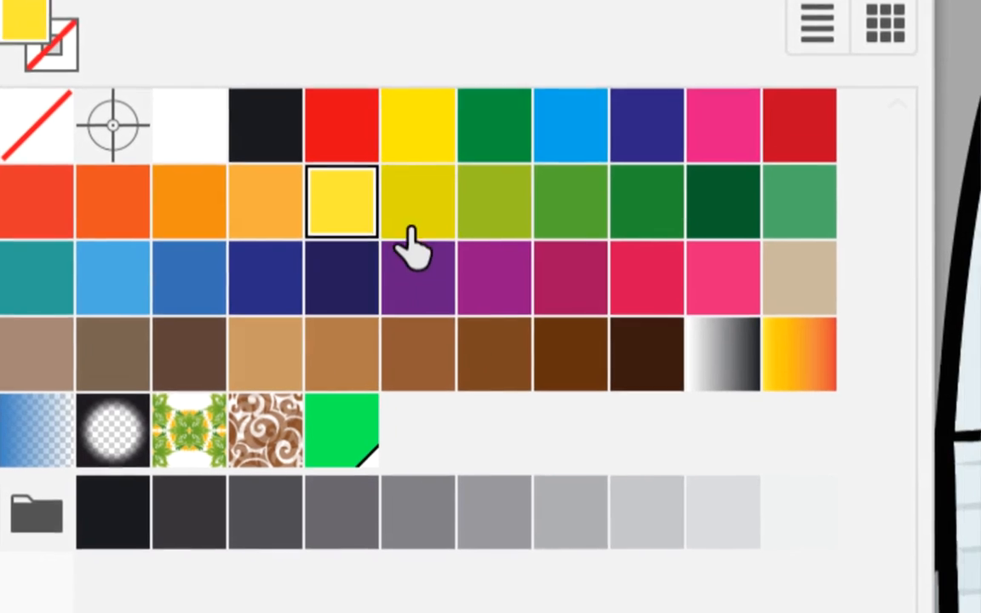
Apply purple to the selected nose tip shapes and create a global RGB swatch from it with R=255, V=26 and B=255.
click(417, 247)
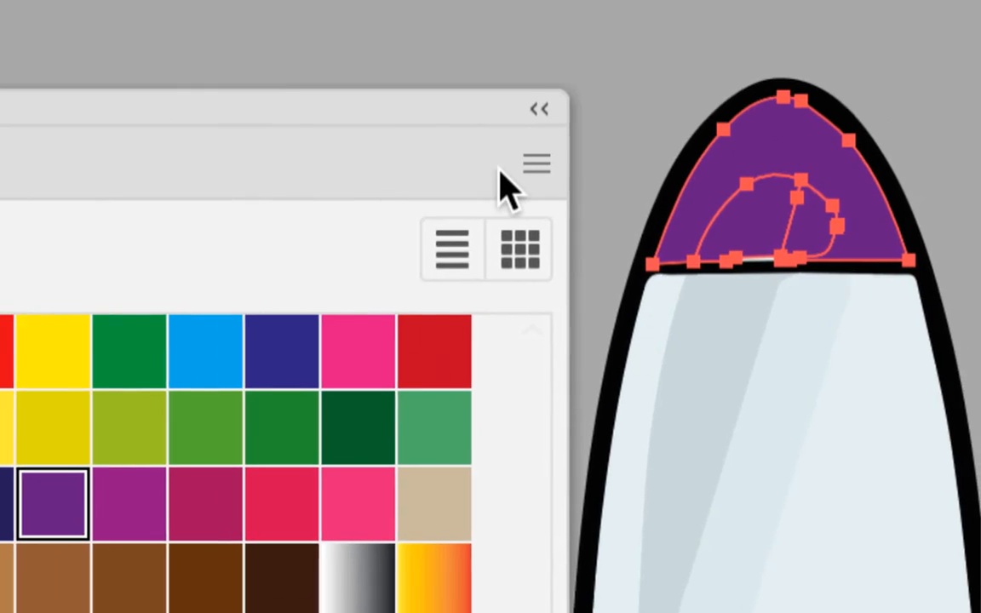
click(536, 163)
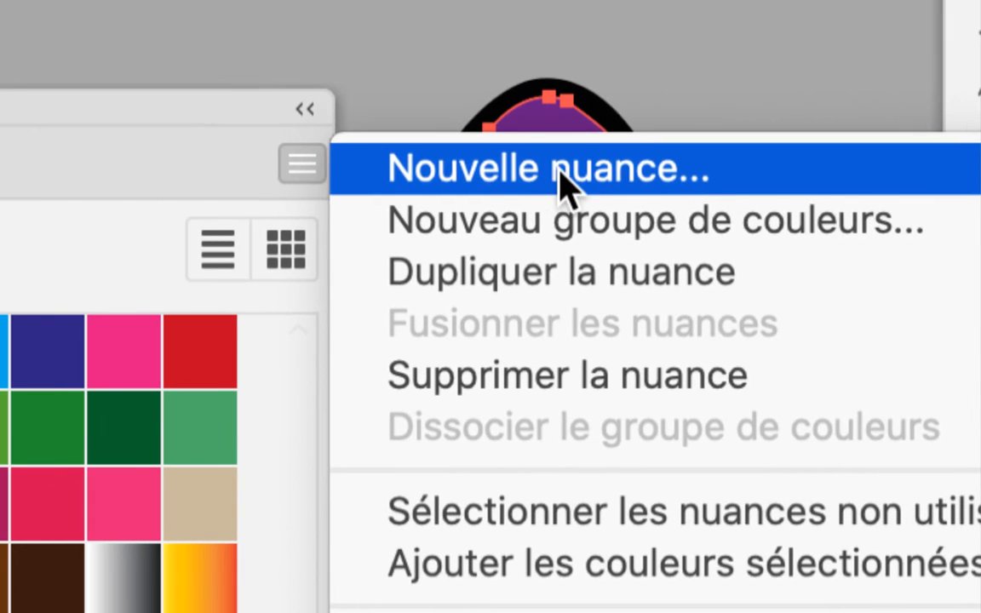
click(558, 177)
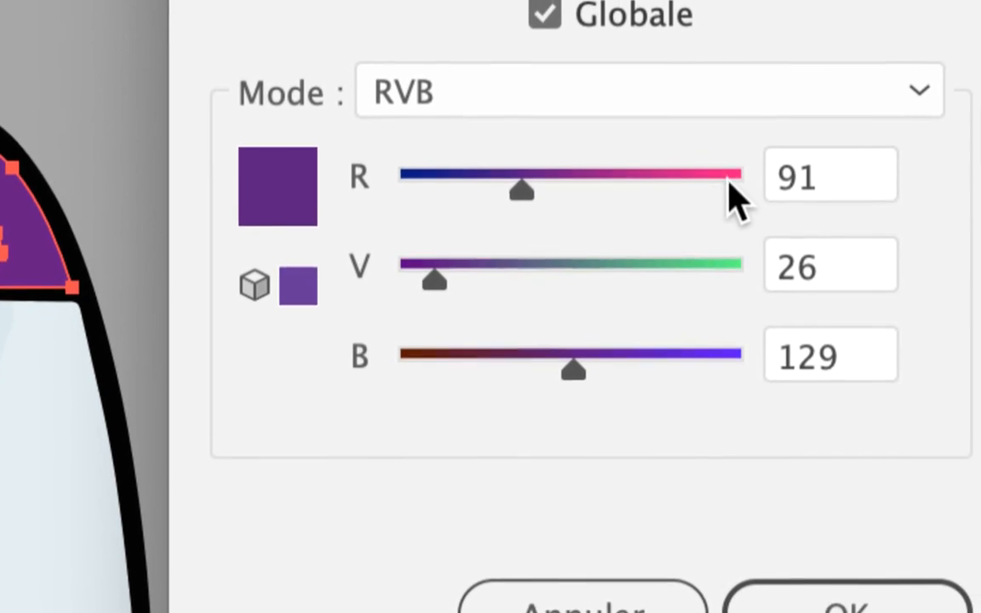
click(732, 186)
drag(830, 331, 890, 328)
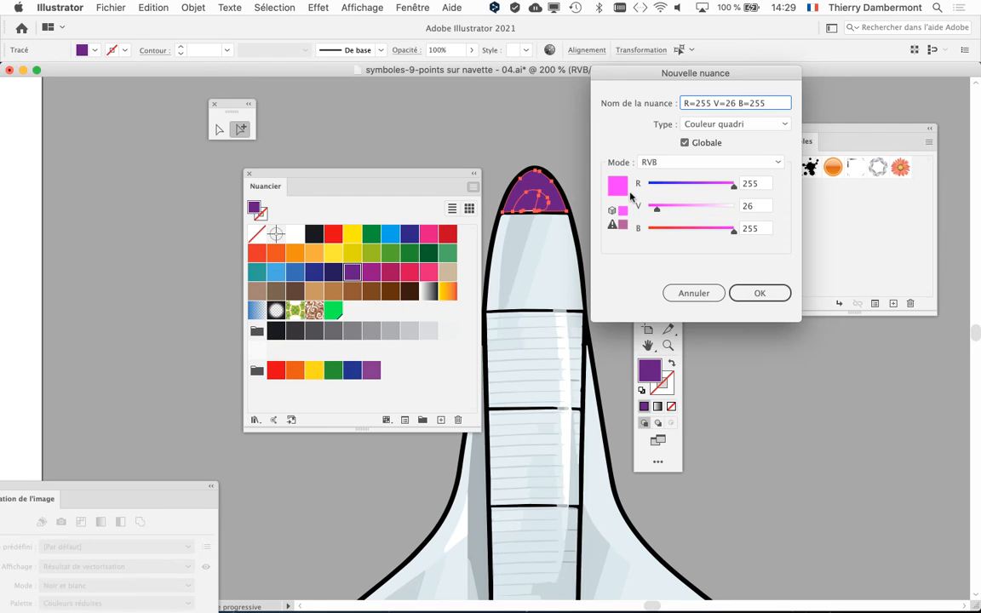
click(764, 293)
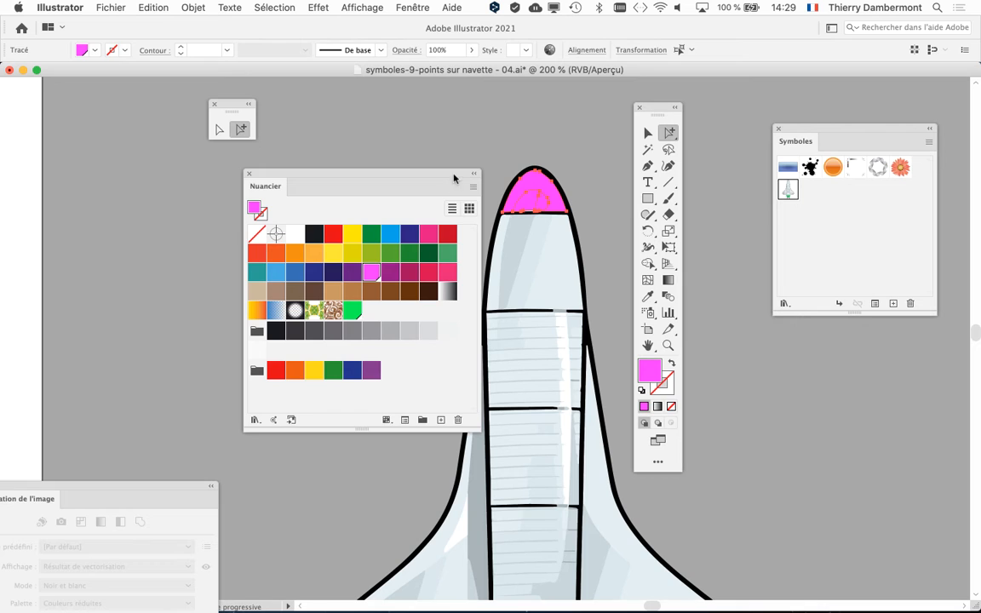
Move the Nuancier panel away from the shuttle and apply the new magenta swatch to the small leftover shape at the nose's base.
drag(454, 178, 334, 163)
scroll(545, 223, up, 6)
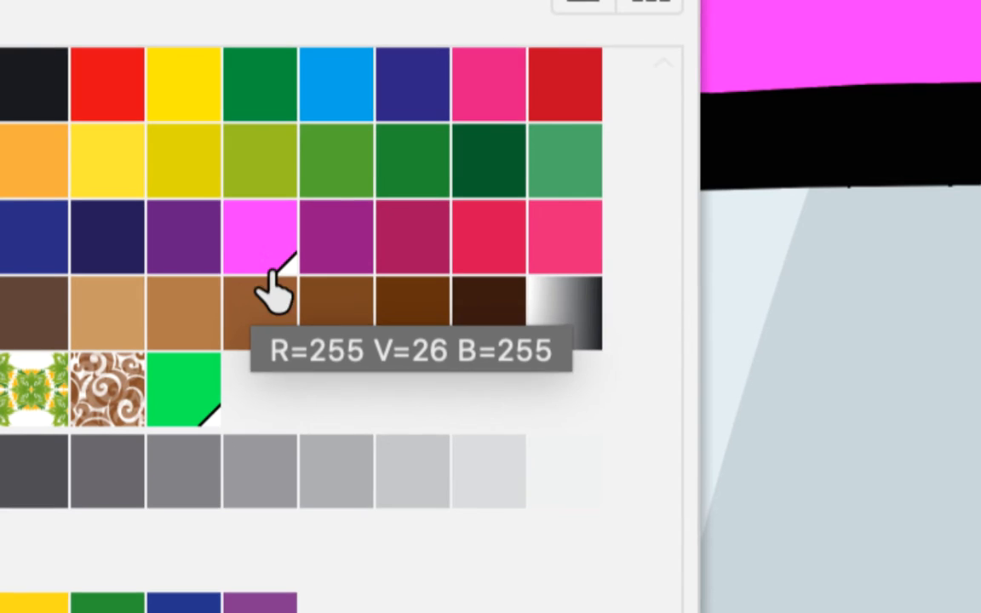
click(253, 265)
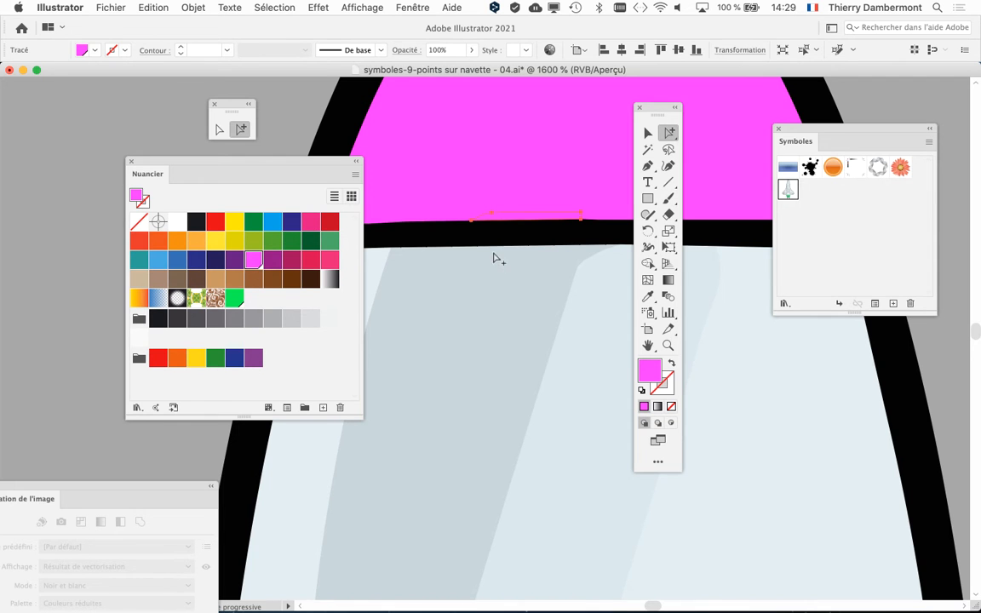
scroll(499, 259, down, 4)
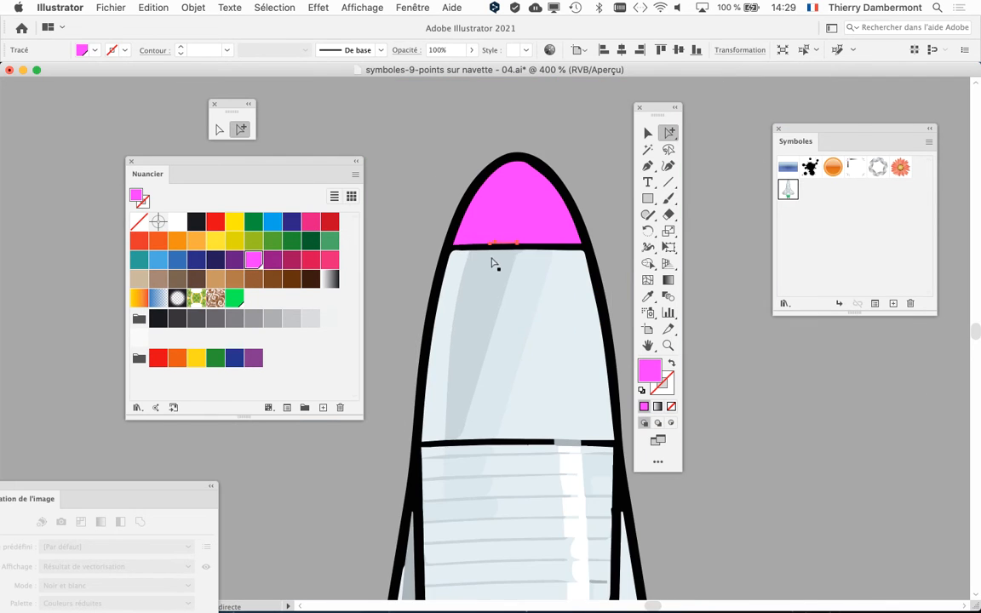
drag(307, 164, 227, 161)
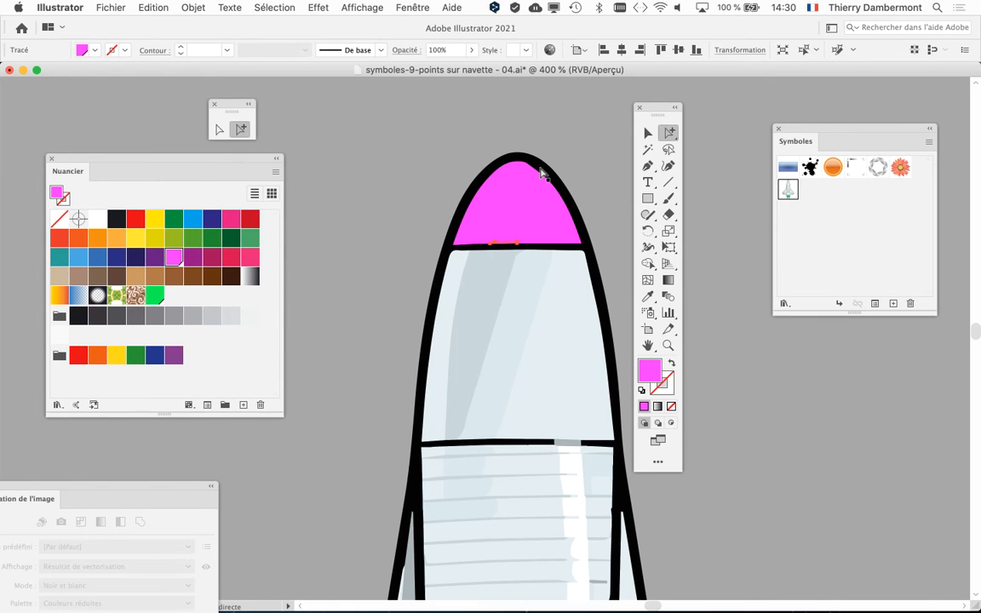
Place the main tool panel between the Nuancier panel and the unlinked shuttle, and deselect the artwork.
scroll(541, 173, up, 4)
scroll(508, 183, down, 8)
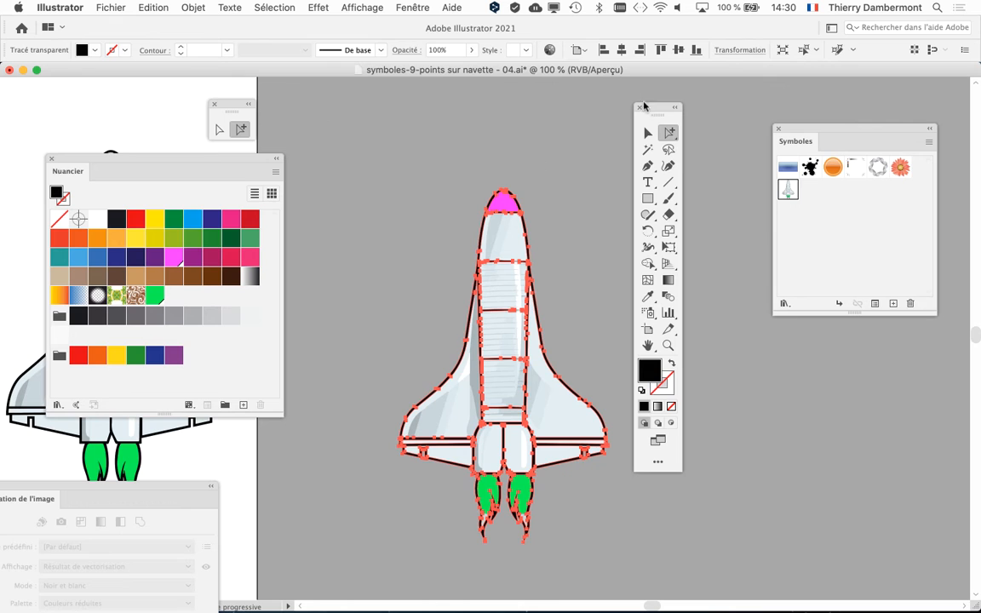
drag(658, 107, 320, 114)
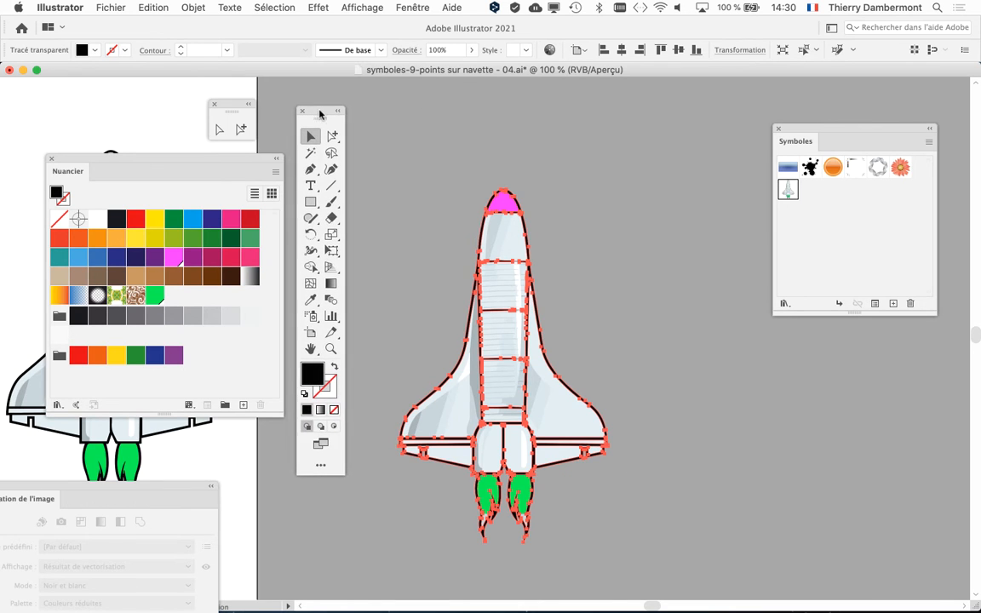
click(606, 180)
drag(596, 250, 599, 205)
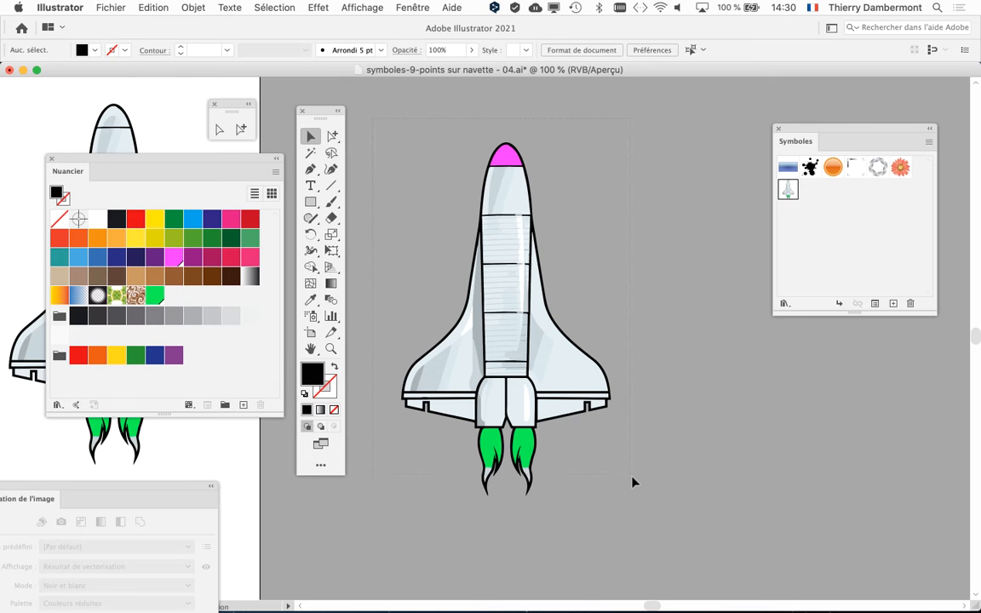
Select all the shapes of the unlinked shuttle with the Selection tool.
key(super+a)
click(407, 198)
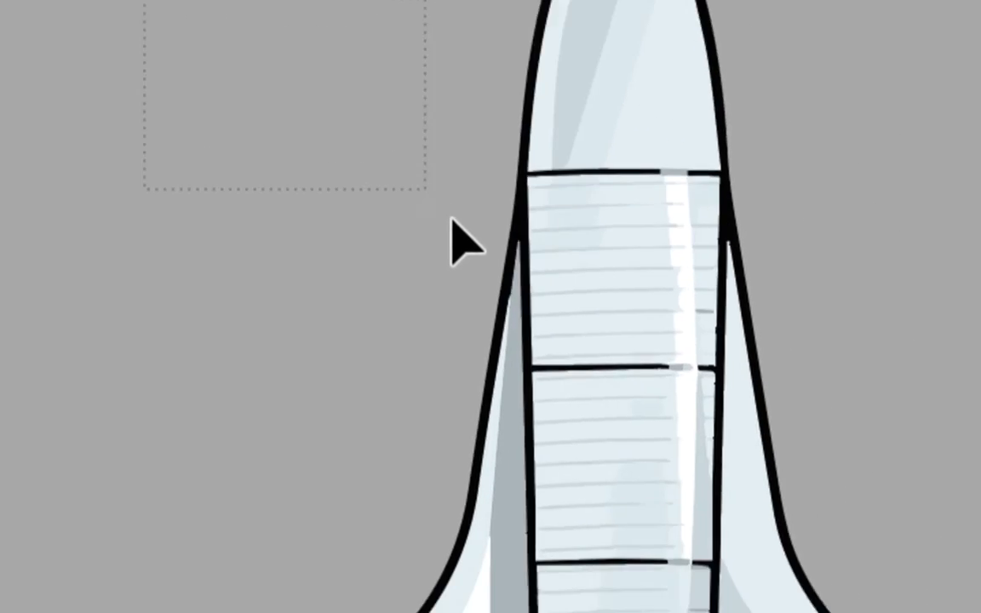
drag(452, 218, 509, 331)
click(367, 136)
drag(367, 136, 579, 443)
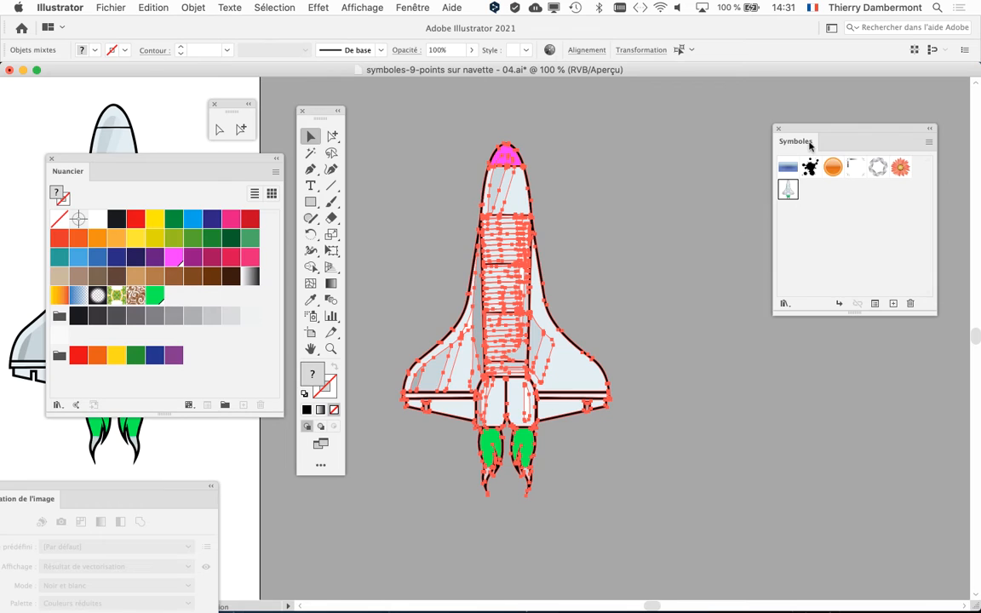
Move the Symboles panel closer to the shuttle, place the main tool panel between them and deselect the artwork.
drag(807, 130, 725, 132)
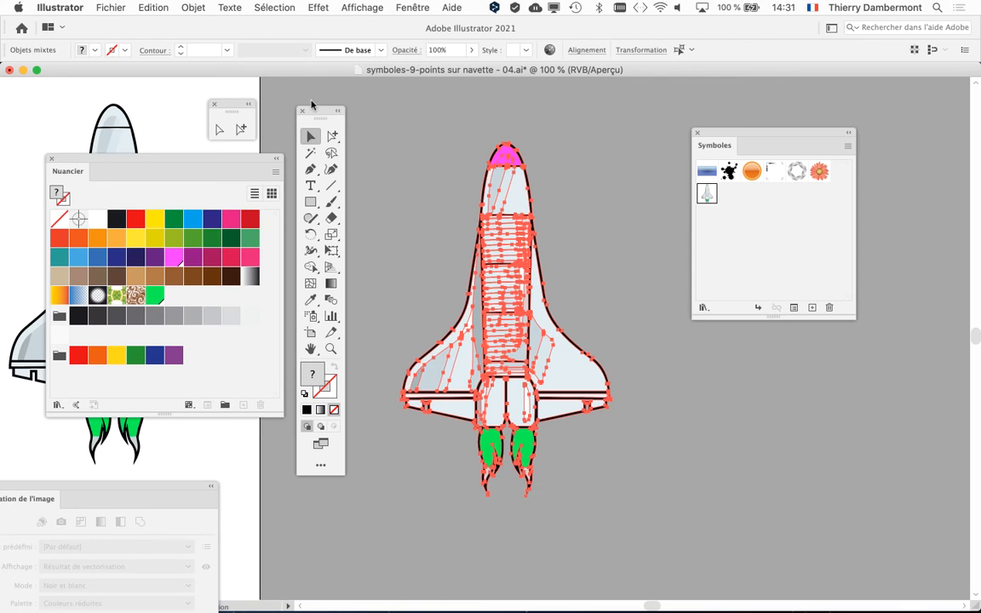
drag(311, 104, 619, 103)
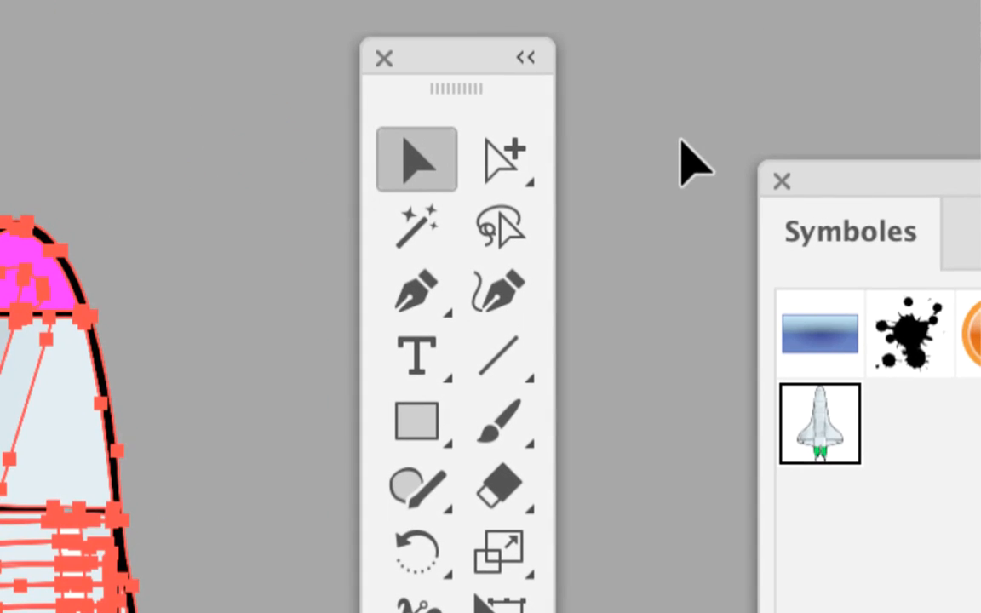
click(893, 119)
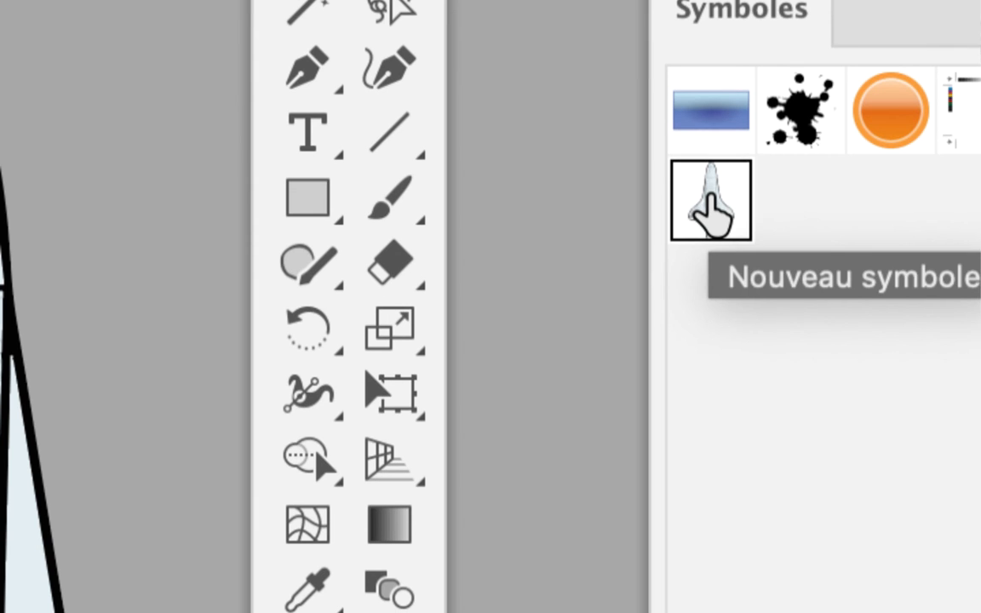
Duplicate the shuttle symbol in the Symboles panel and return from the copy's isolated editing mode to the document.
drag(707, 204, 980, 612)
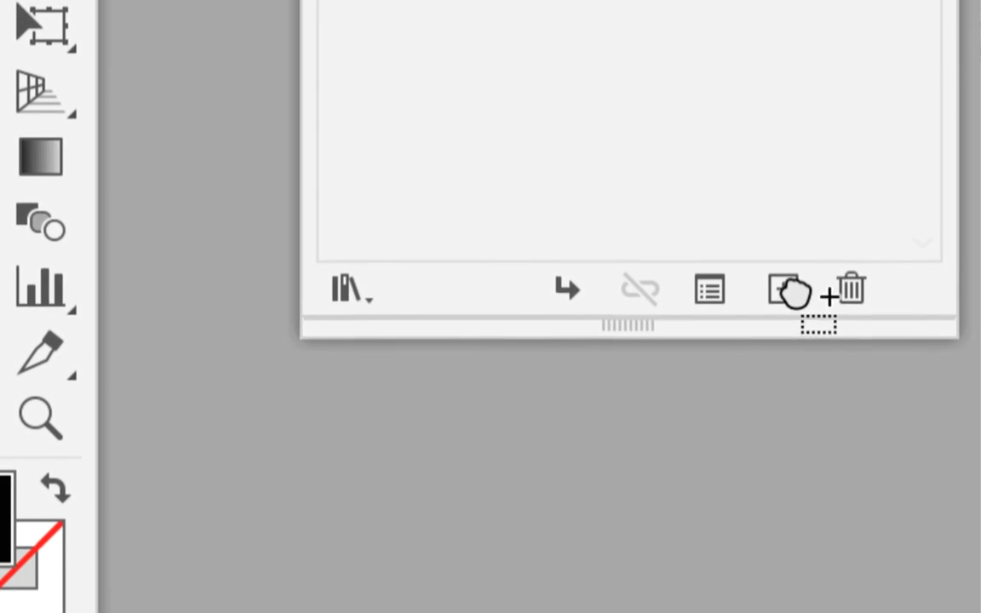
mouse_move(795, 294)
mouse_down()
mouse_move(798, 302)
mouse_move(794, 293)
mouse_up()
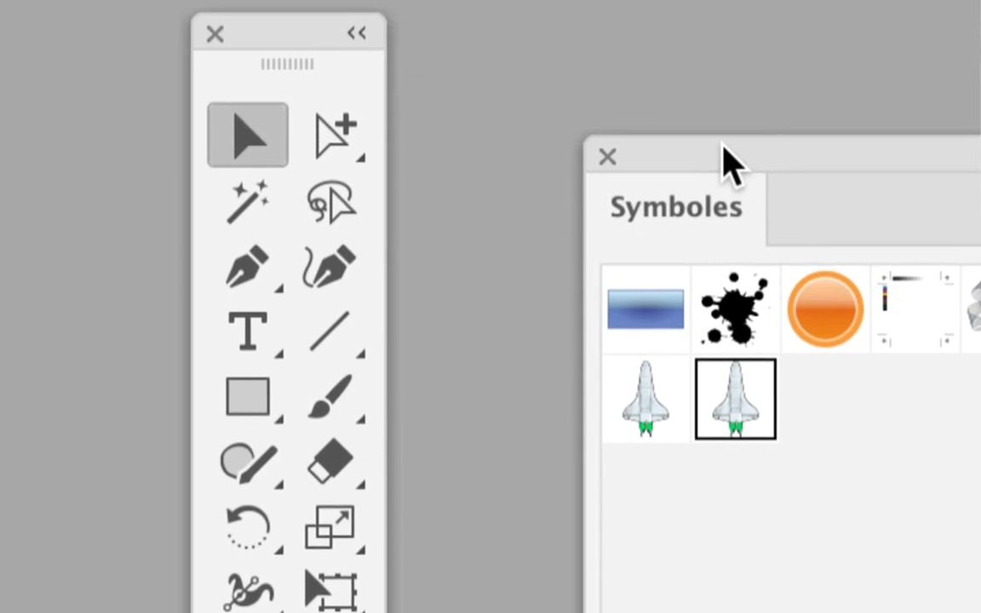
drag(723, 147, 375, 124)
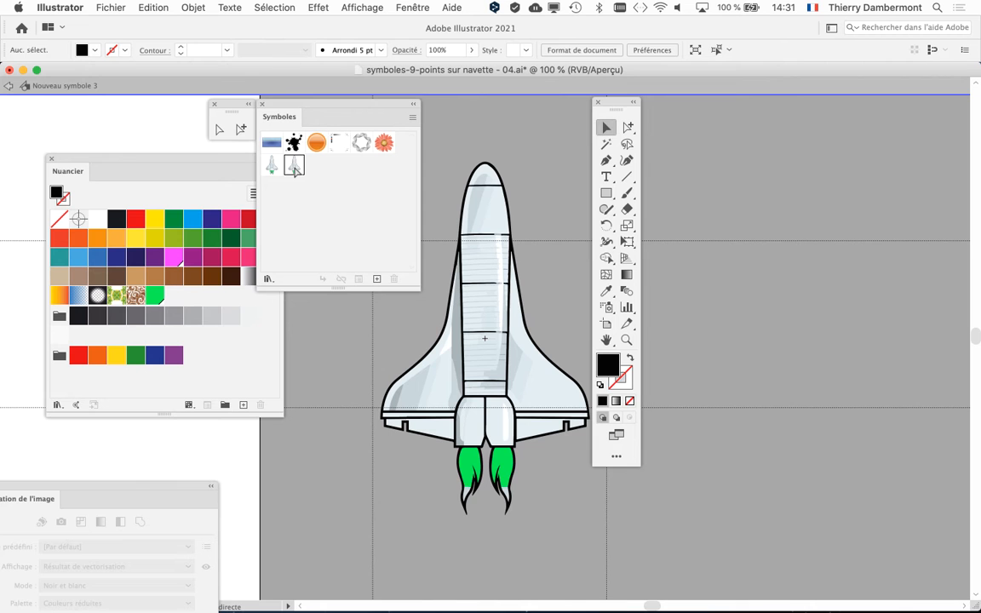
click(8, 85)
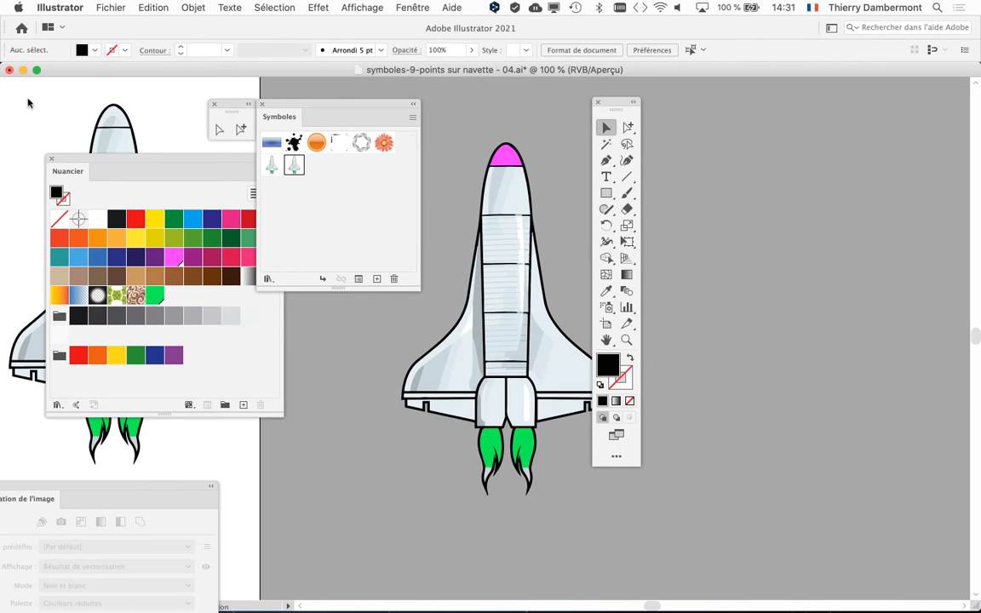
drag(321, 112, 819, 102)
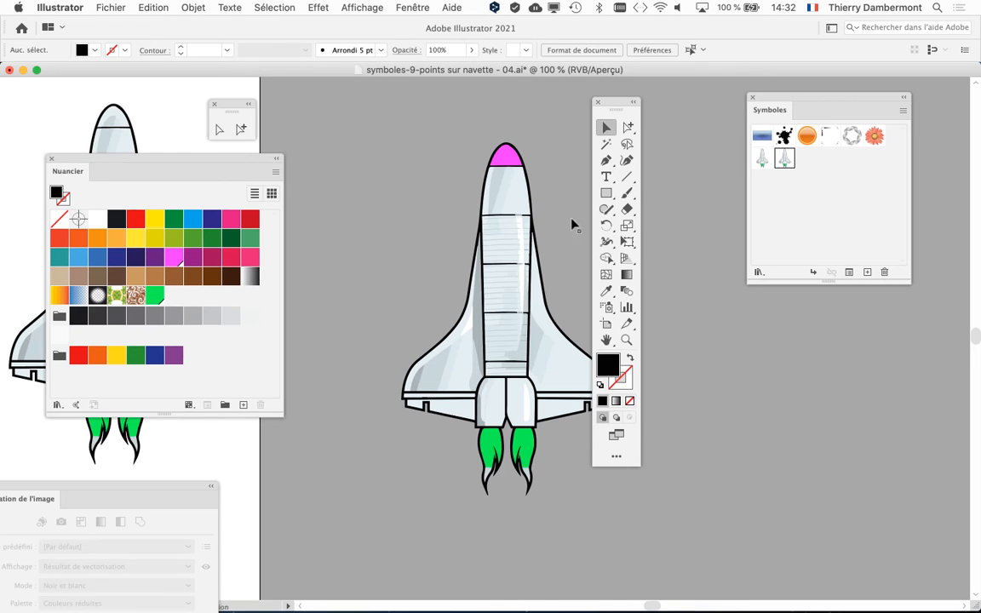
Select the whole unlinked shuttle with the magenta nose and redefine the first shuttle symbol in the Symboles panel with it.
scroll(509, 230, down, 2)
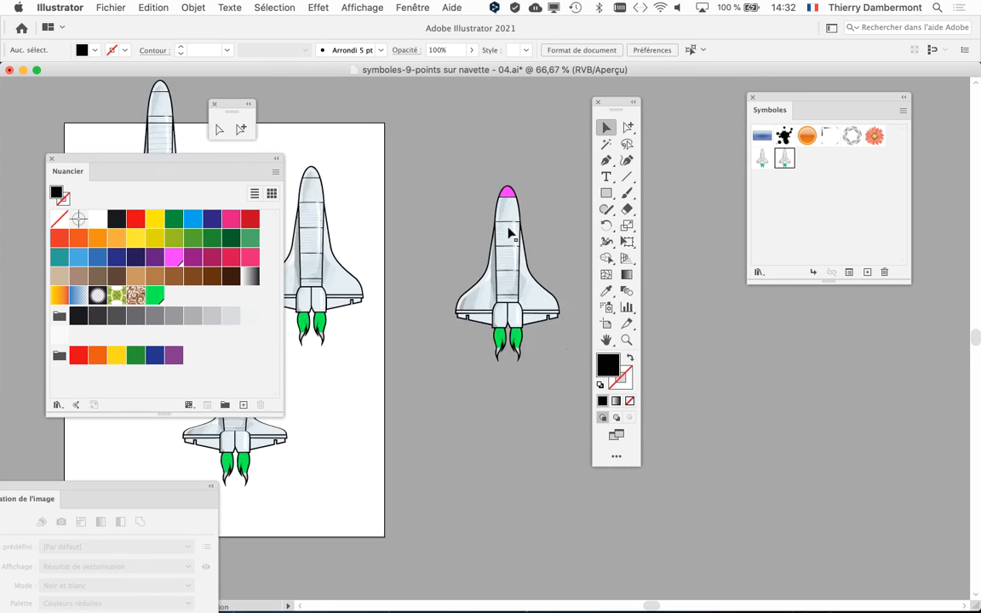
drag(436, 230, 407, 199)
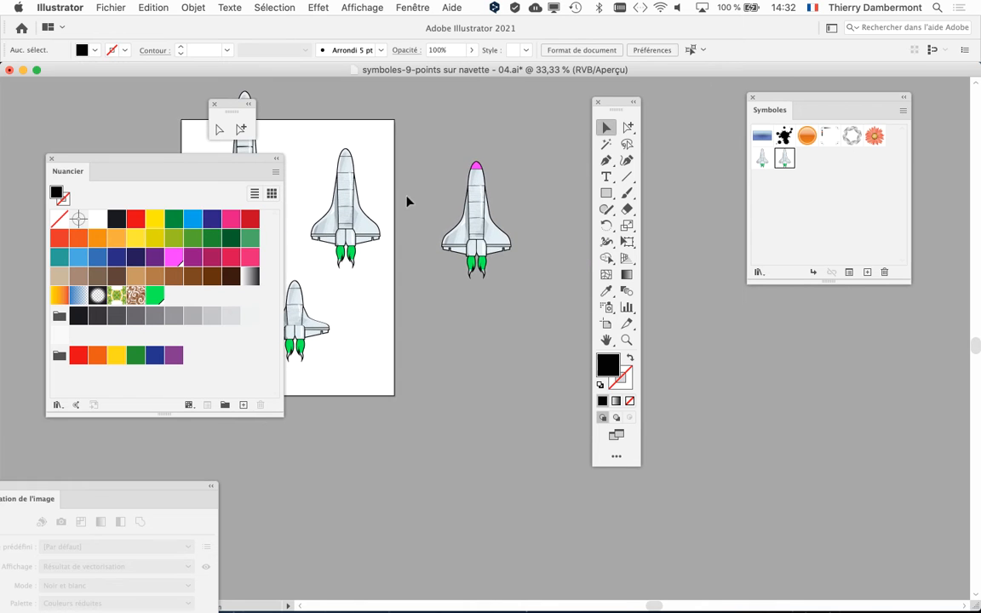
drag(604, 109, 355, 103)
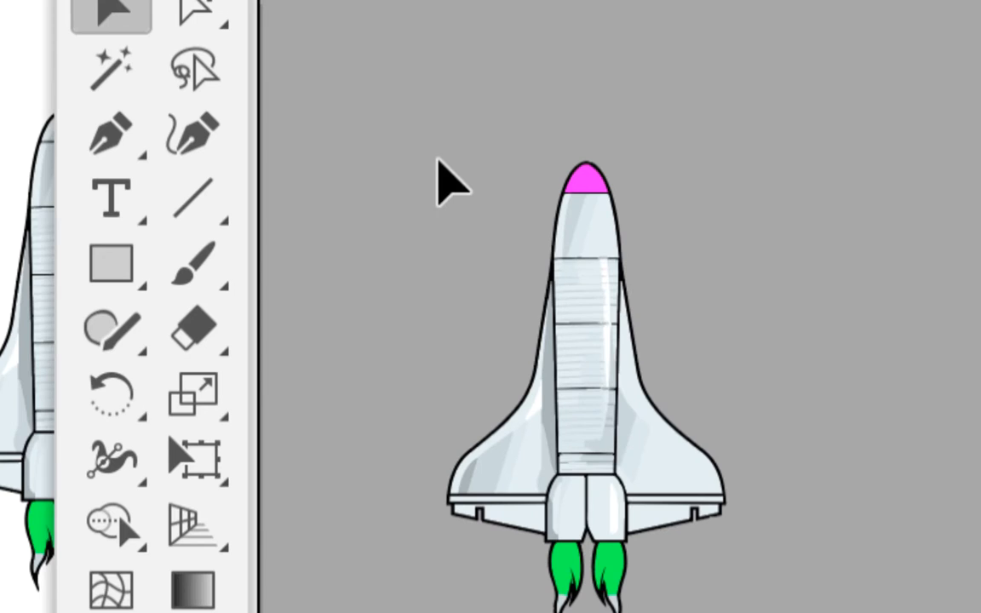
drag(411, 149, 505, 258)
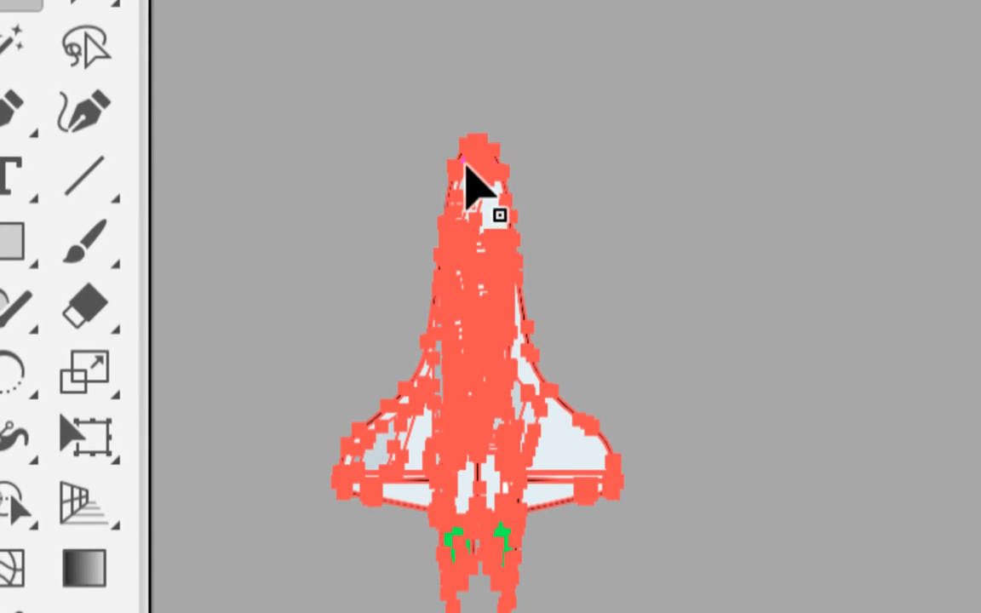
drag(467, 164, 697, 159)
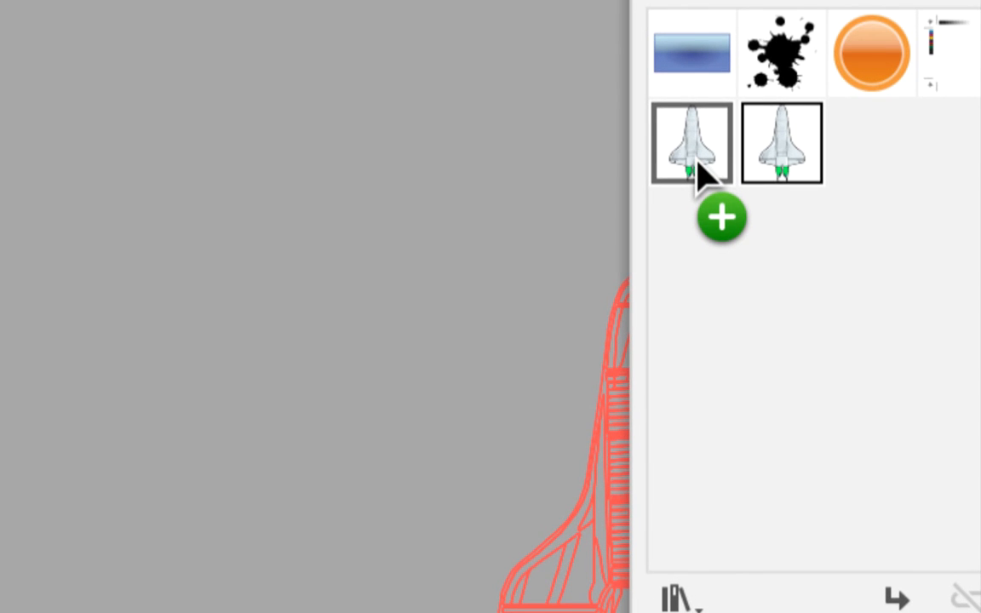
drag(697, 159, 697, 159)
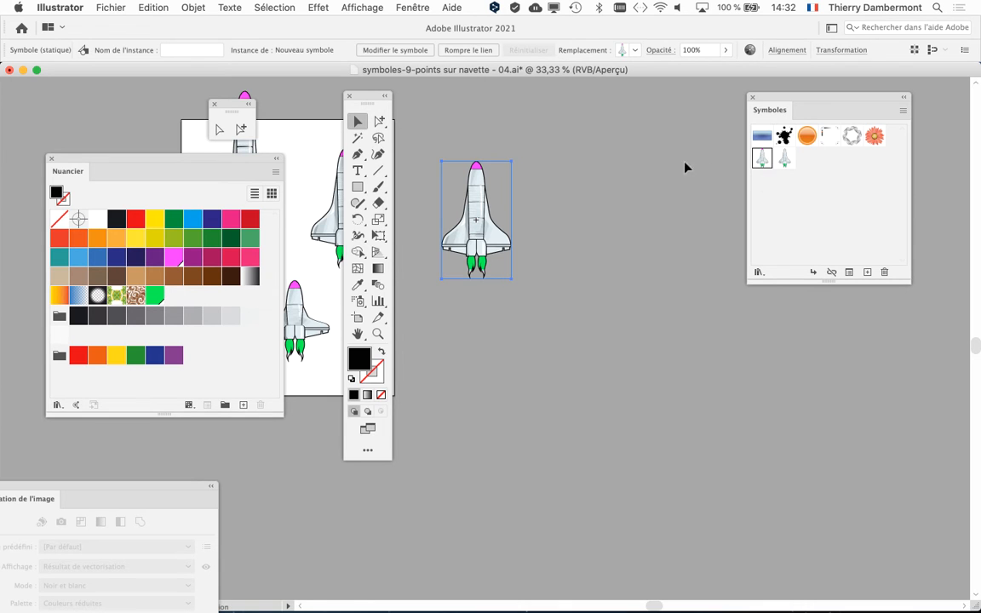
Move the Nuancier panel and the main tool panel off the artboard so that all shuttle instances are uncovered.
drag(360, 93, 445, 108)
drag(390, 272, 734, 344)
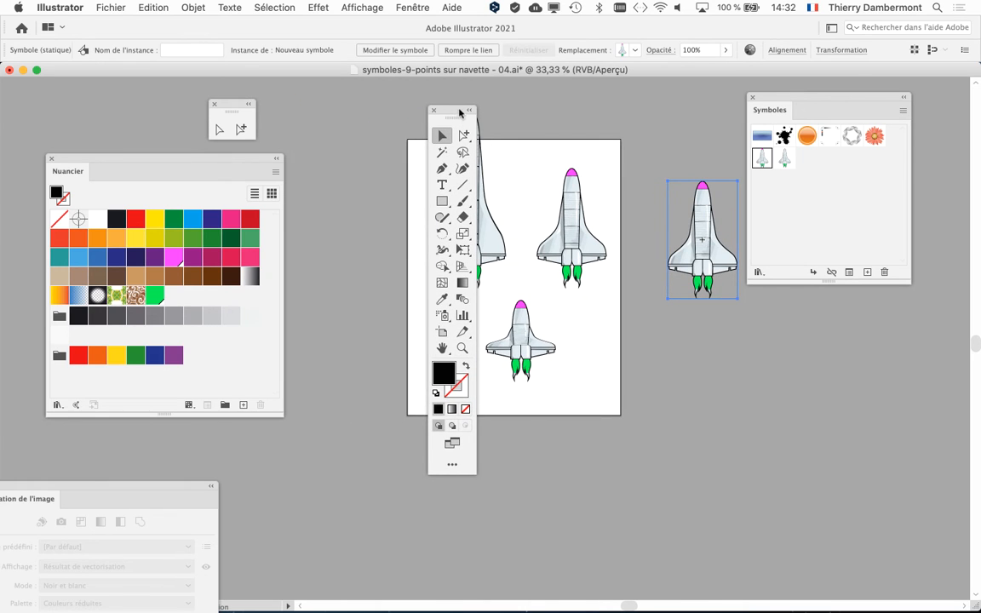
drag(463, 111, 329, 99)
drag(587, 316, 547, 346)
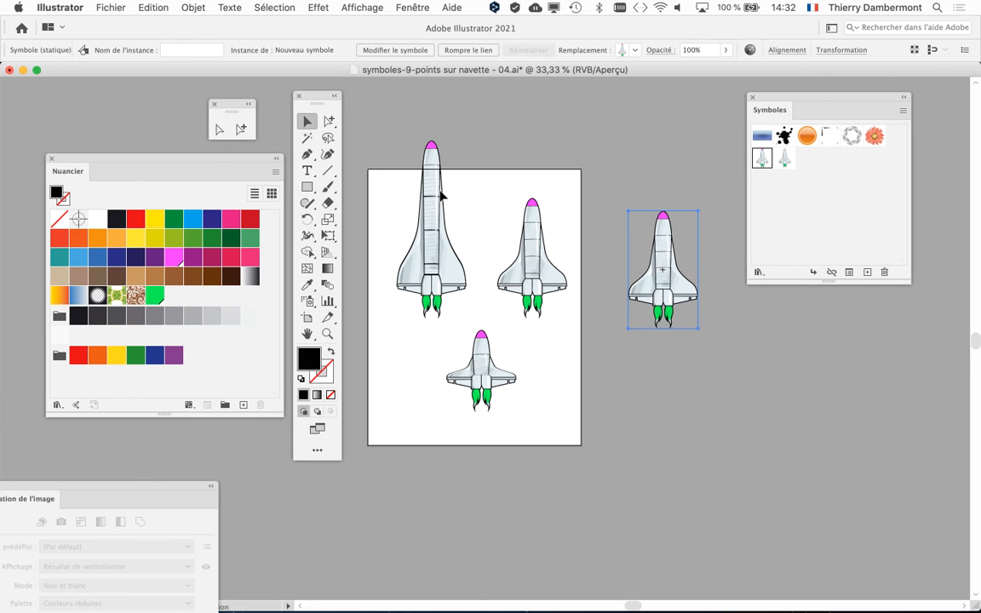
drag(242, 164, 876, 437)
drag(300, 96, 60, 111)
drag(298, 255, 166, 245)
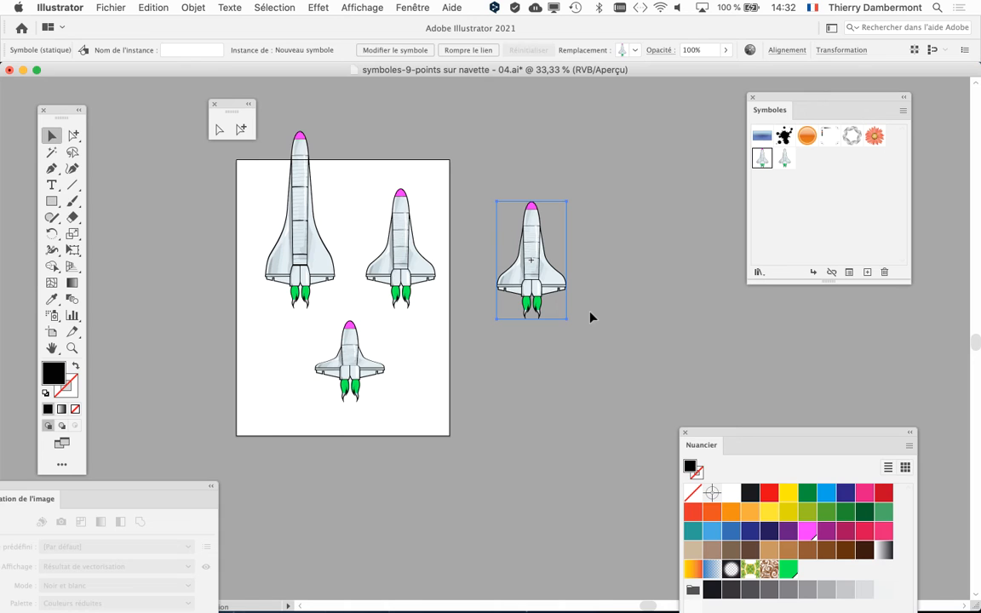
Deselect the shuttle and save the document under the new name symboles-9-points sur navette - 05.ai in Adobe Illustrator format.
click(644, 314)
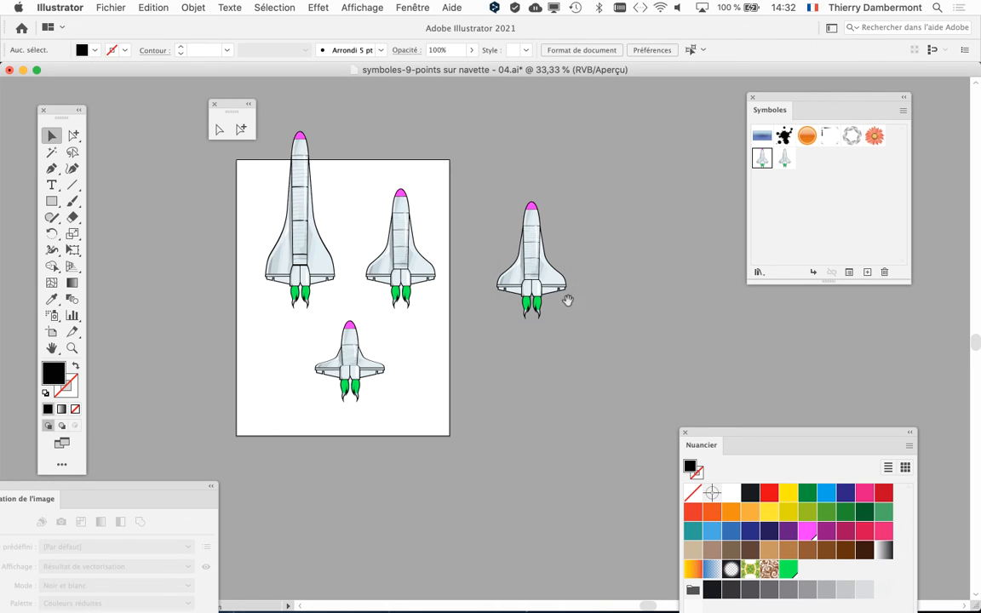
drag(568, 300, 536, 335)
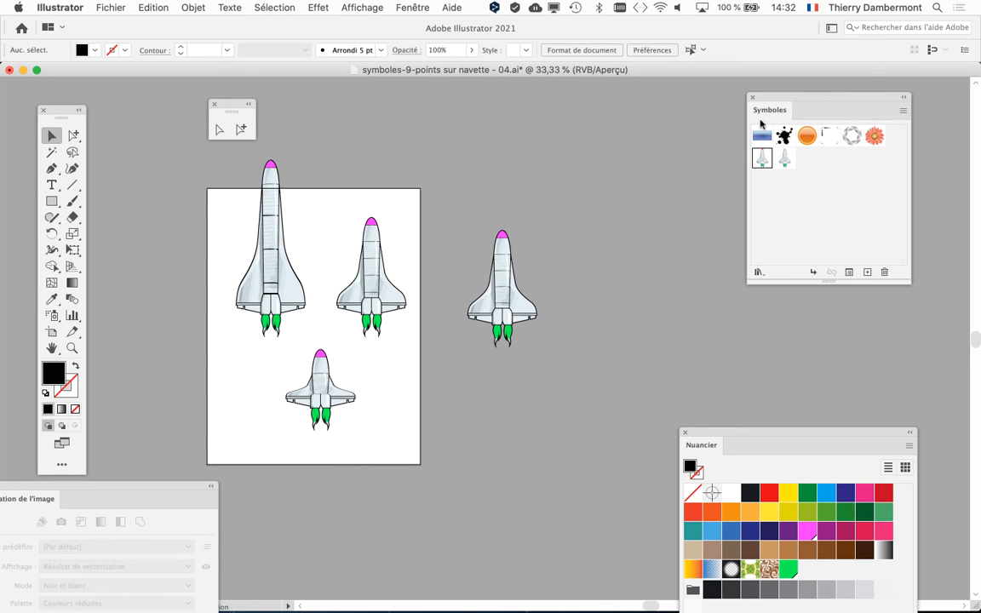
click(115, 7)
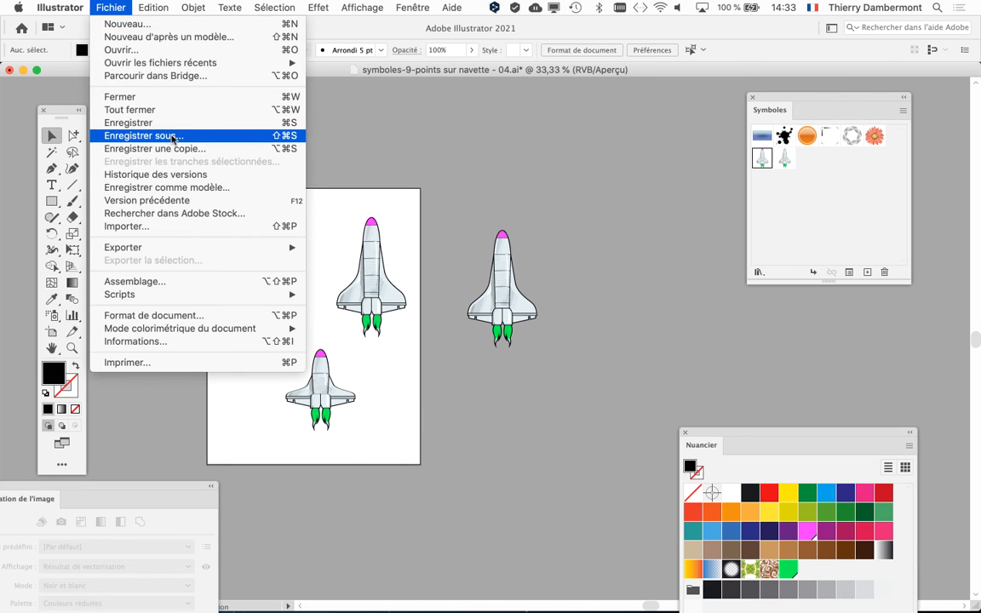
click(173, 137)
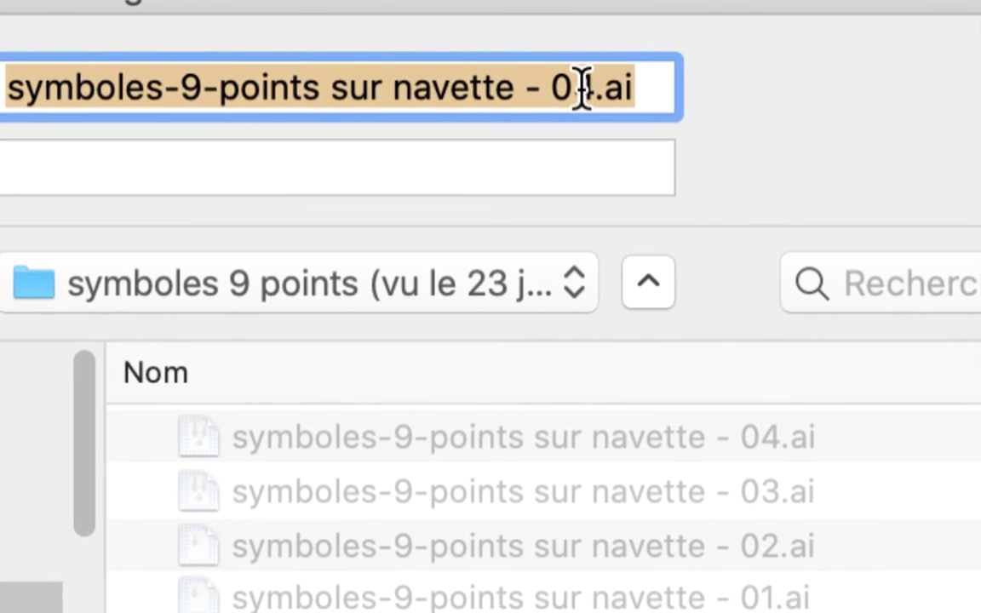
click(582, 87)
key(shift+Left)
text(5)
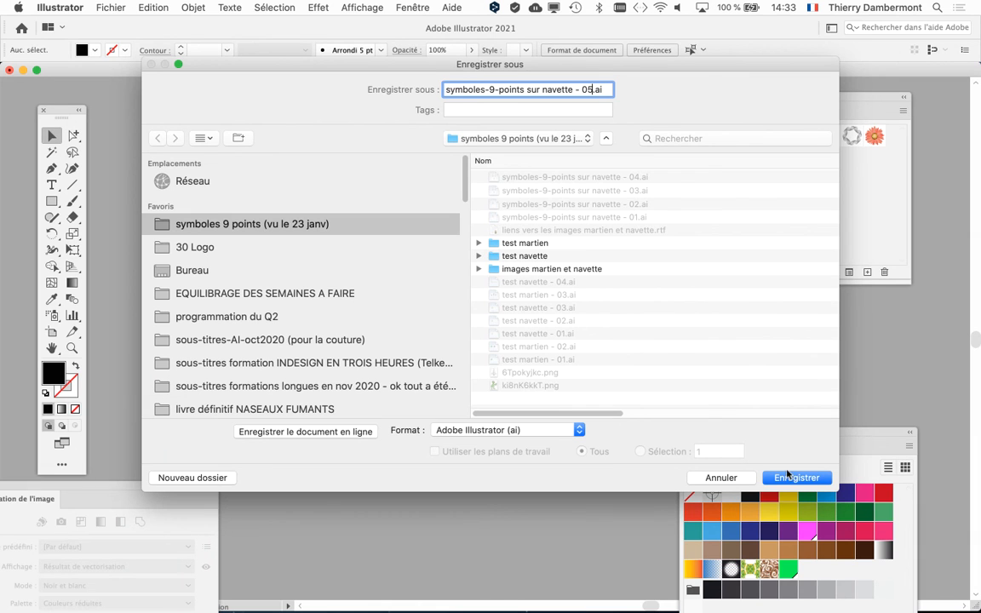
click(791, 479)
click(740, 486)
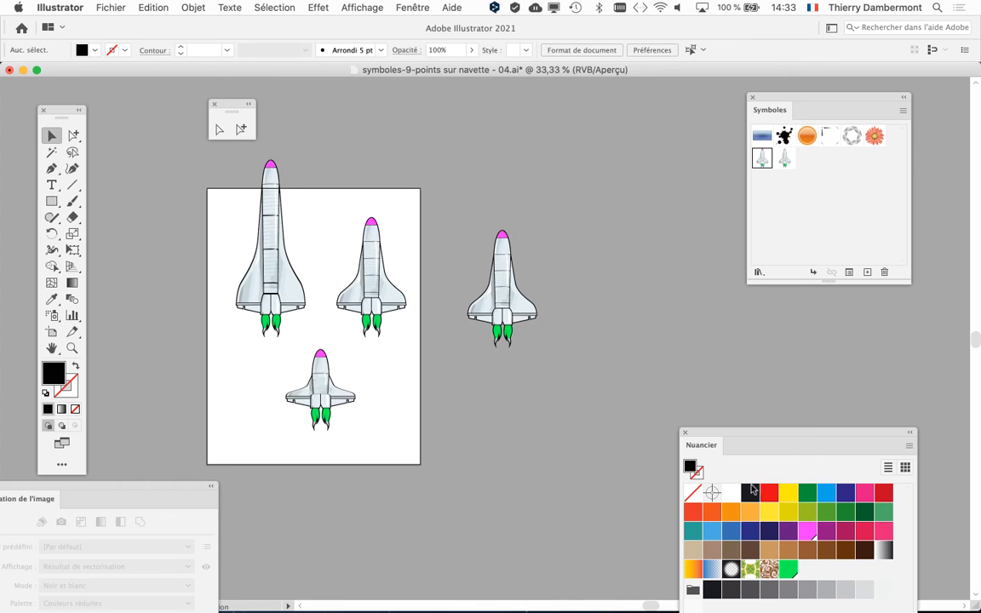
Close the document and reopen symboles-9-points sur navette - 05.ai from the recent files.
click(9, 70)
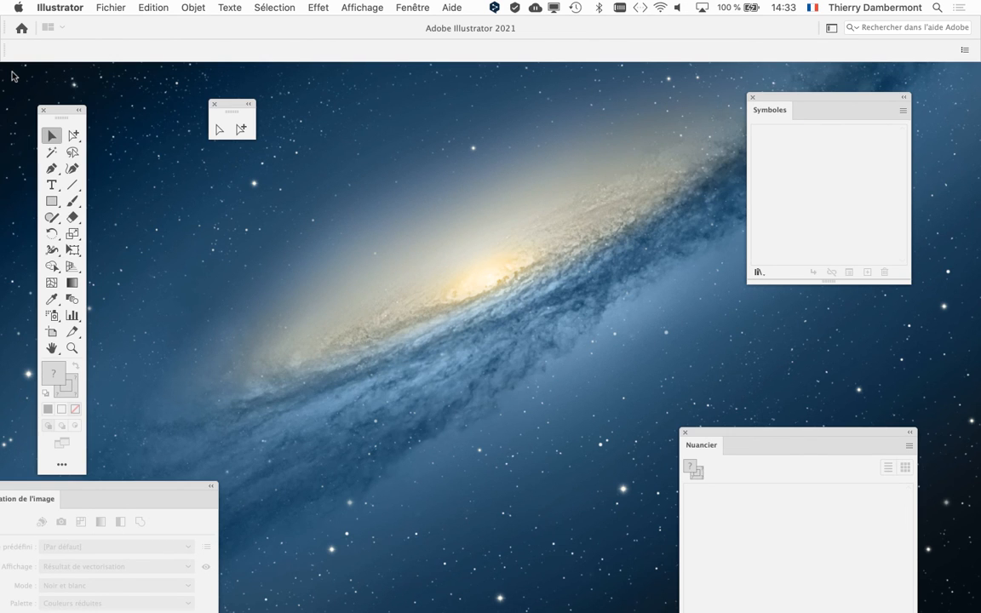
click(100, 6)
mouse_move(109, 63)
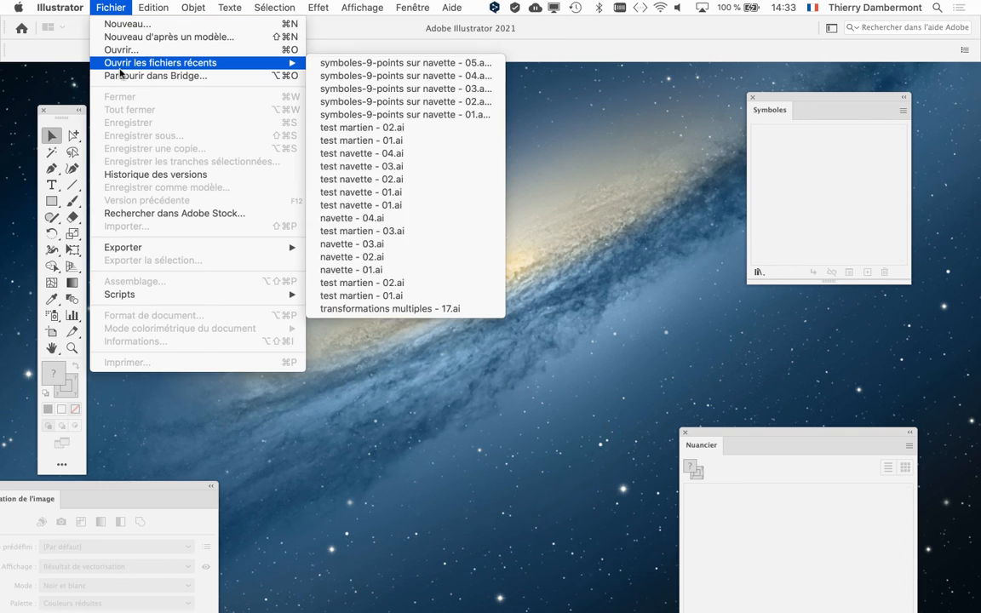
click(406, 63)
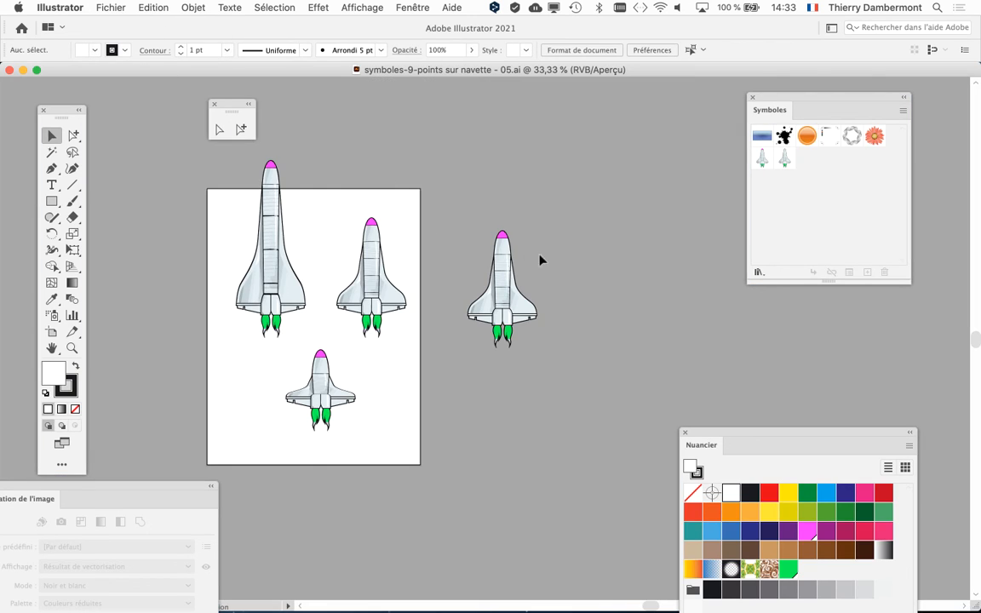
Move the selection tools panel and the Symboles panel away from the artboard to free space beside the shuttles.
drag(771, 99, 684, 132)
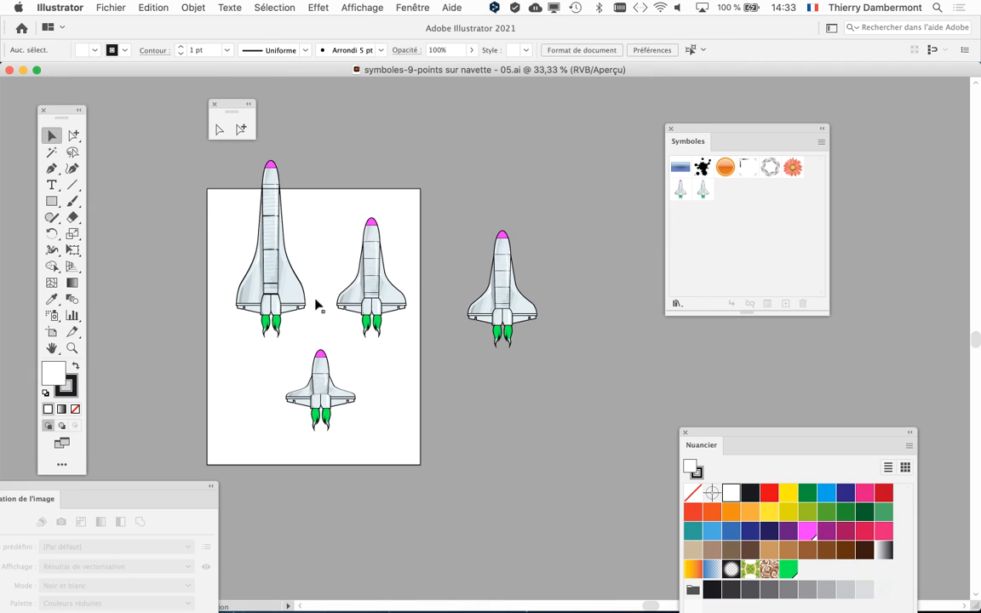
drag(230, 105, 139, 95)
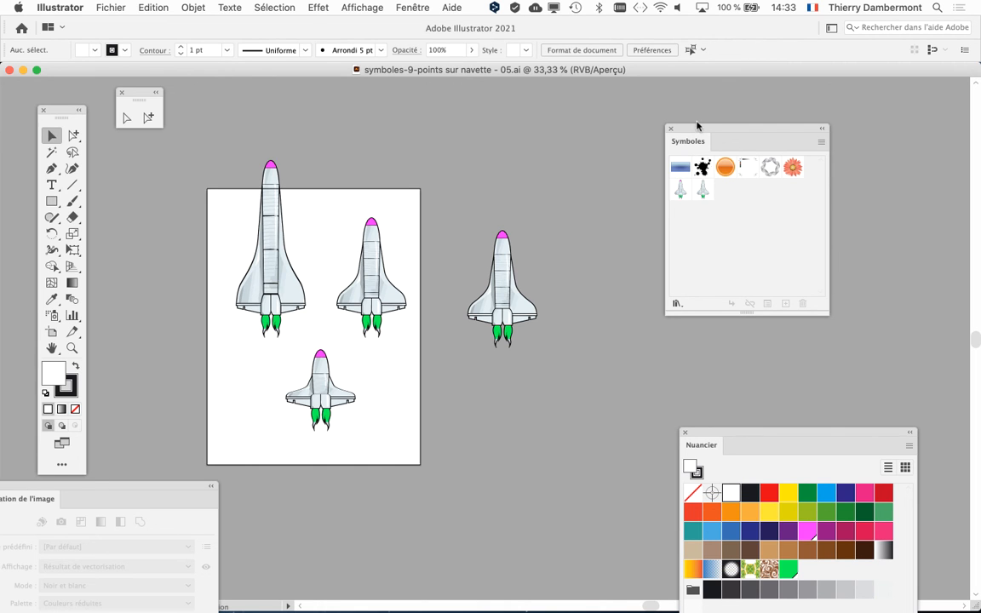
drag(702, 128, 809, 120)
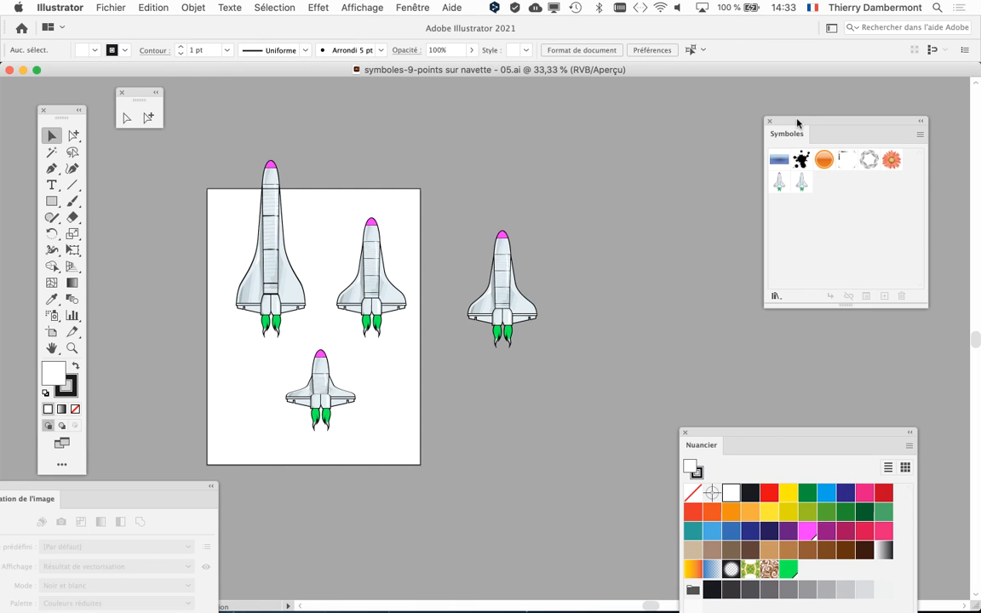
drag(797, 122, 822, 122)
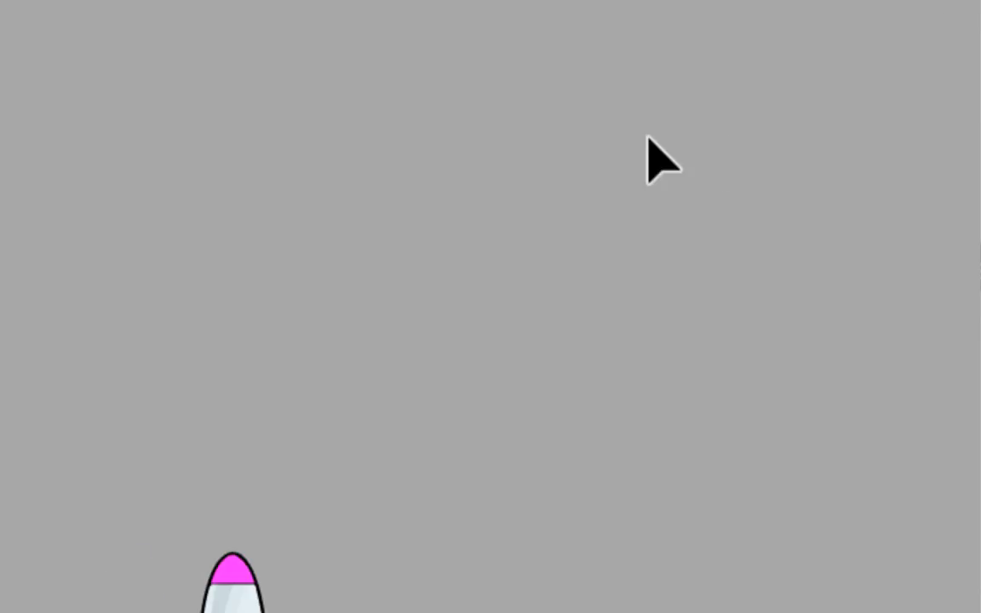
Place an instance of the second, plain-nosed shuttle symbol on the empty canvas and break its link to the symbol.
drag(826, 202, 686, 212)
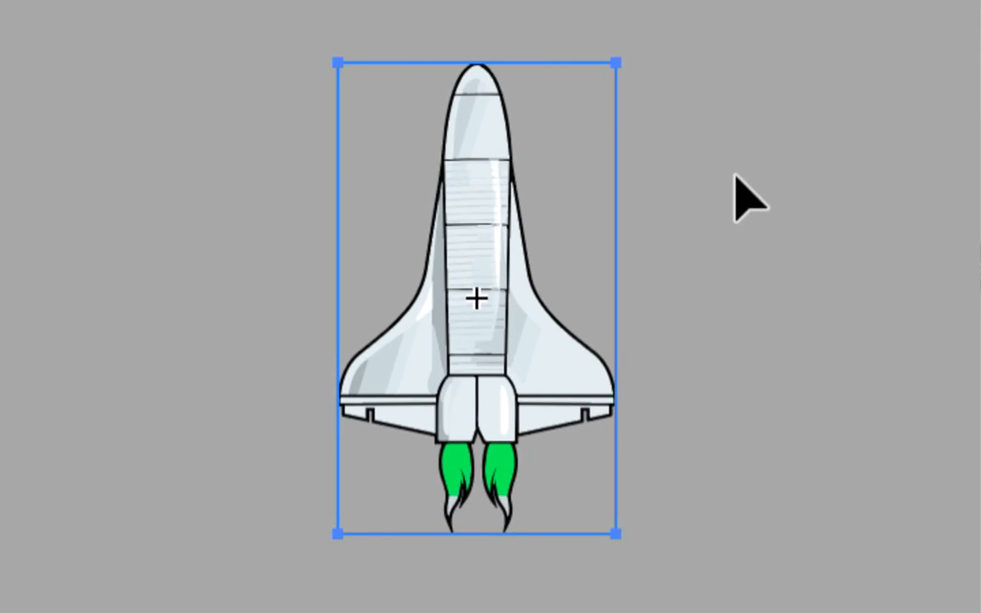
right_click(687, 182)
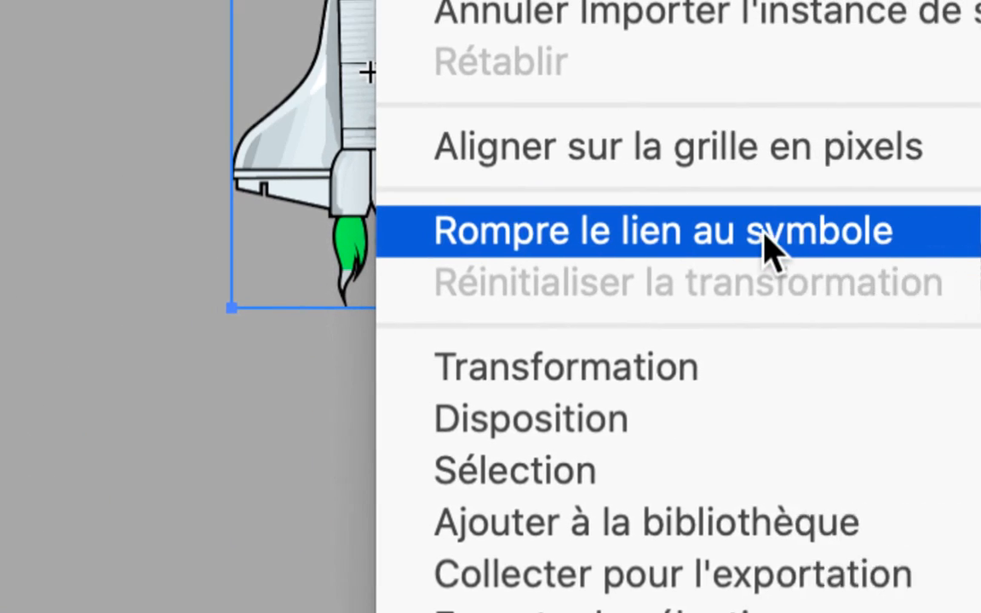
click(764, 233)
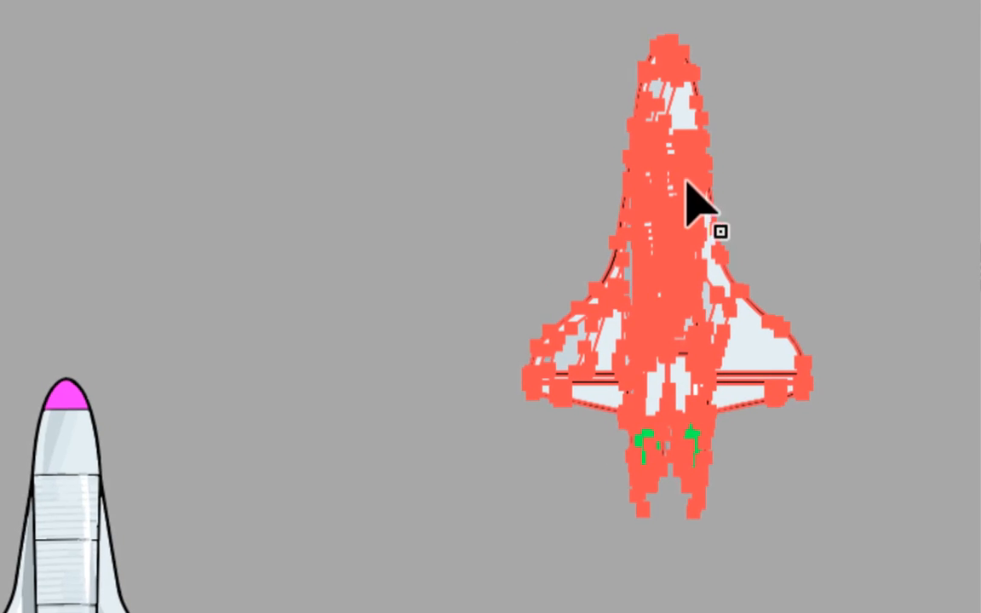
Redefine the first shuttle symbol in the Symboles panel with the unlinked plain-nosed shuttle and deselect the artwork.
drag(686, 202, 850, 191)
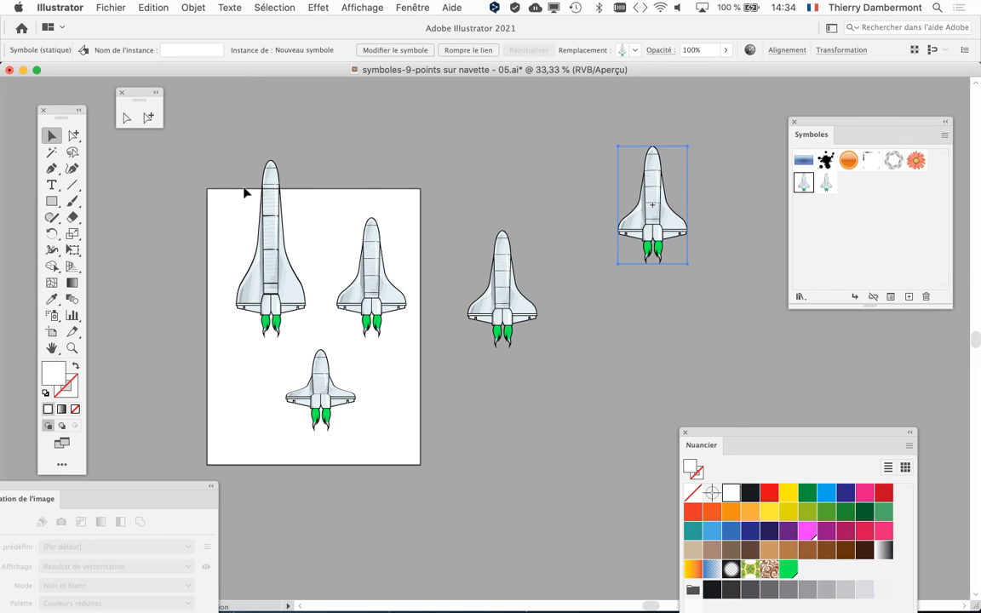
click(172, 128)
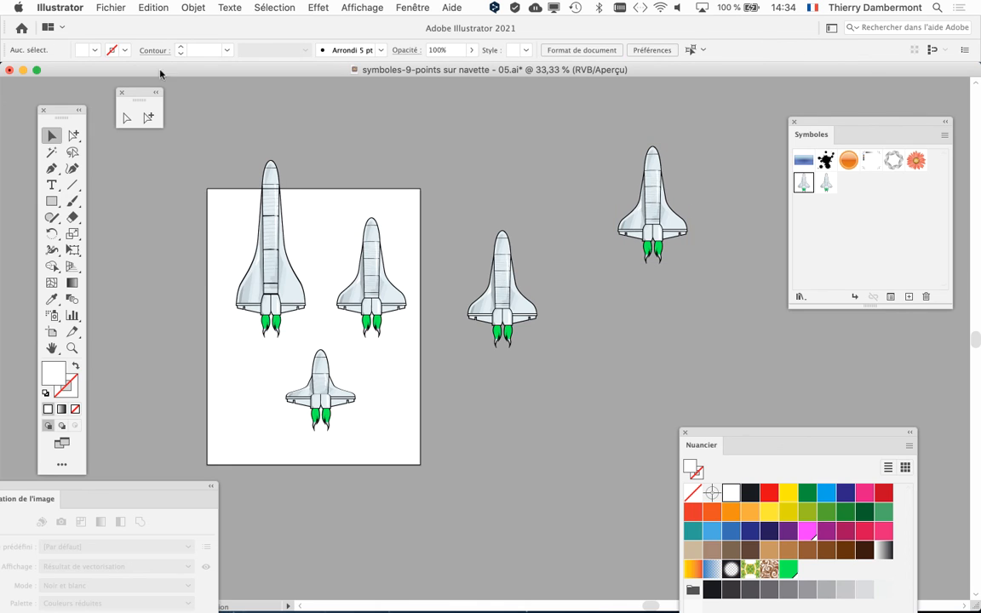